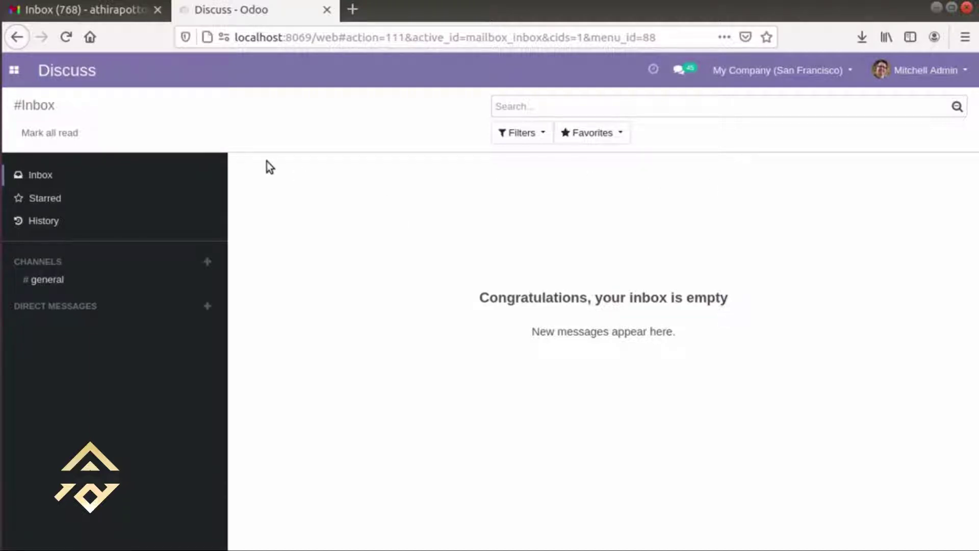
Find the Gemini contact in Contacts by searching 'gemi' and open its record.
left_click(13, 70)
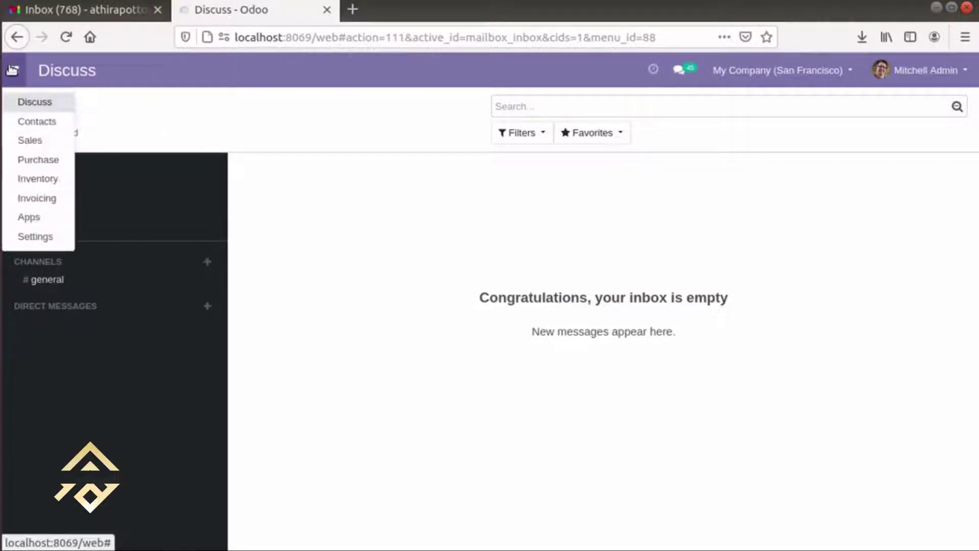
left_click(45, 122)
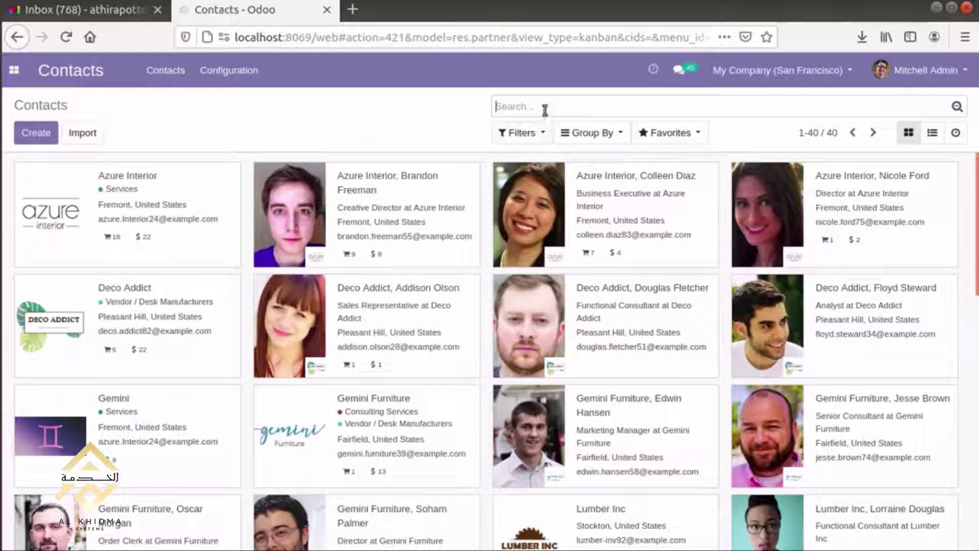
type("gemi")
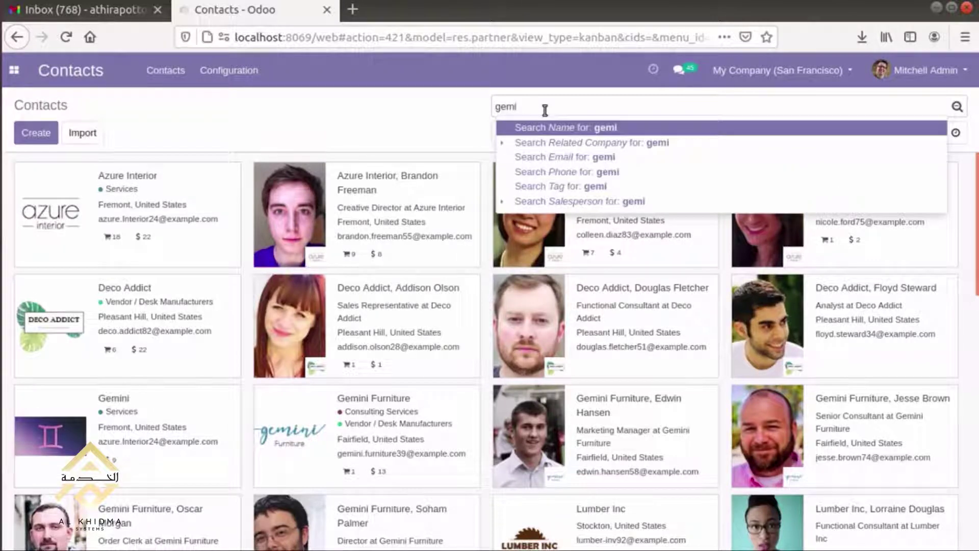
key("Return")
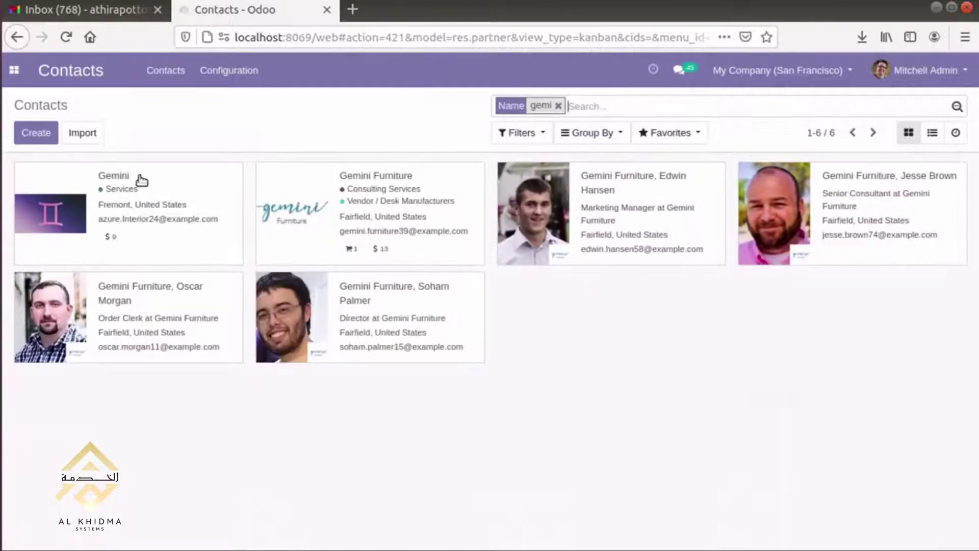
left_click(141, 179)
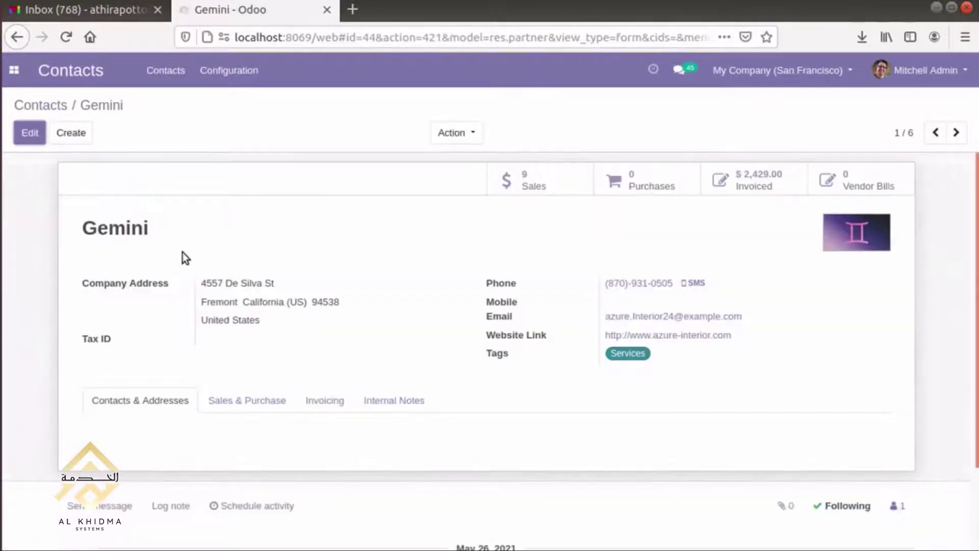
Set Gemini's credit limit to 500 on the Invoicing tab and save.
left_click(28, 132)
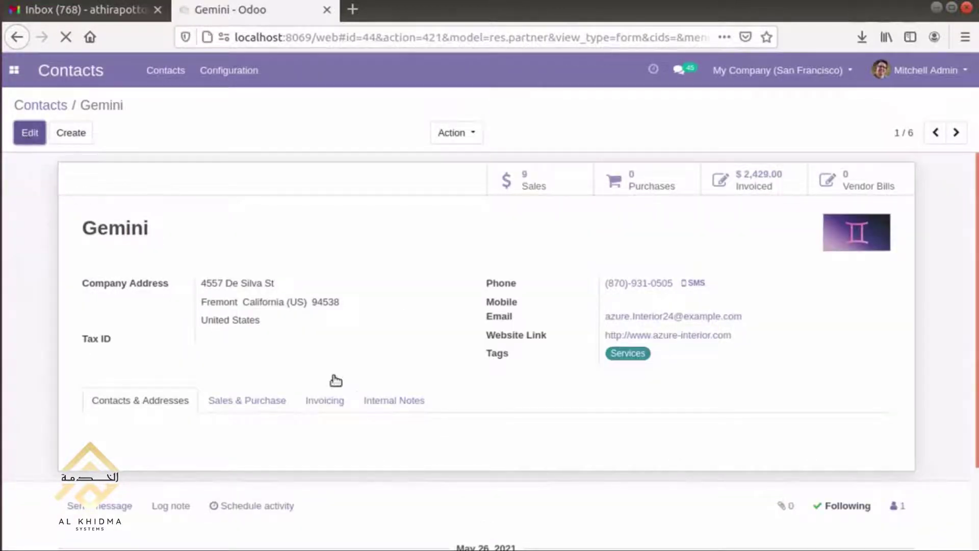
left_click(318, 435)
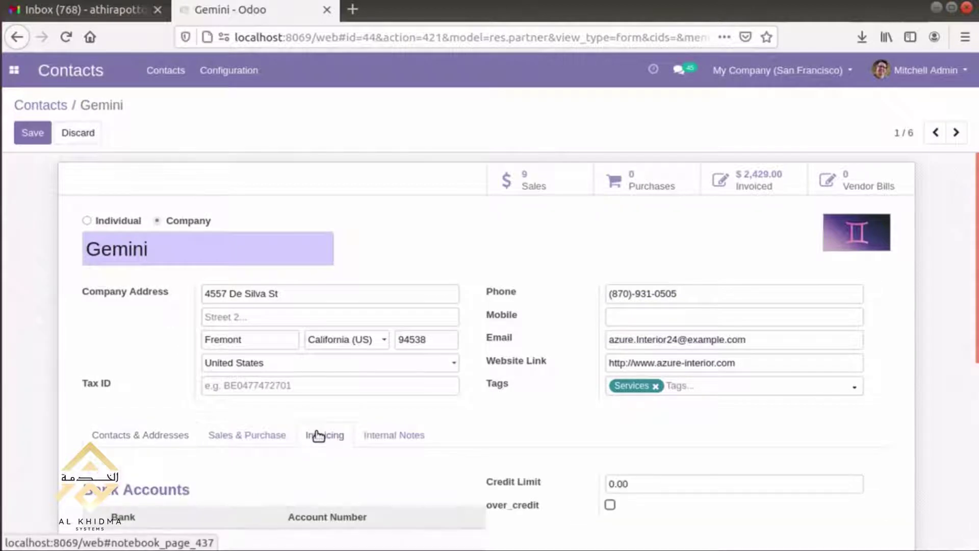
scroll(318, 436, "down", 3)
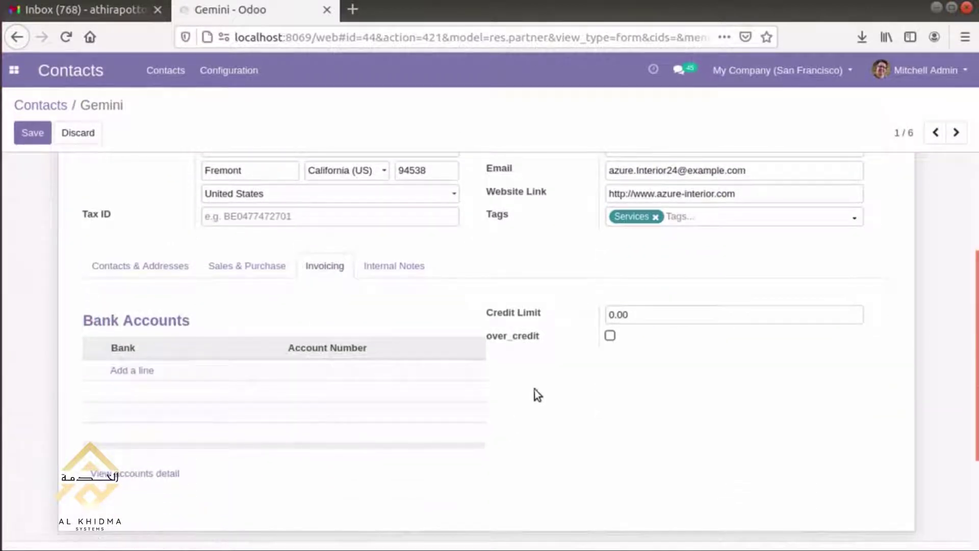
left_click_drag(631, 316, 577, 308)
type("500")
scroll(577, 309, "up", 3)
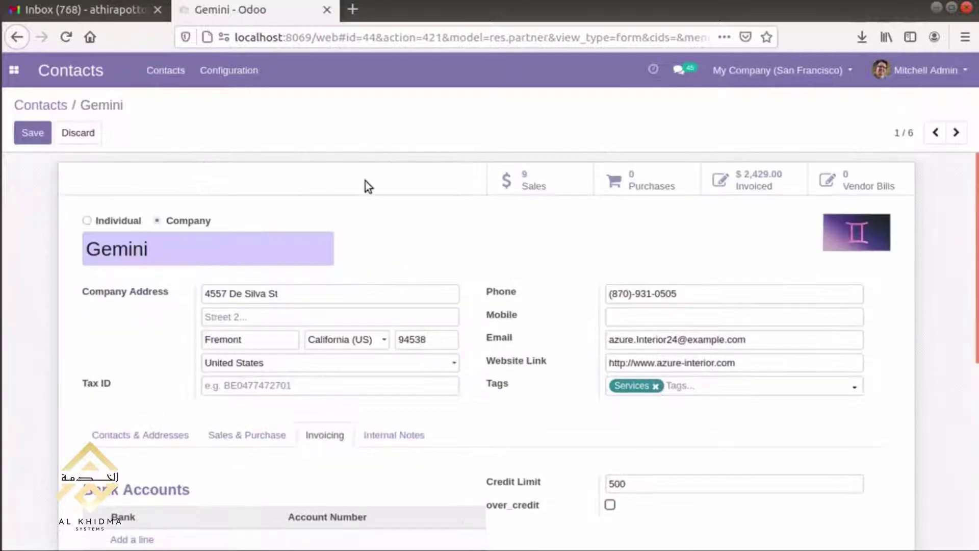
left_click(34, 136)
Start a new Sales quotation with Gemini as the customer.
left_click(13, 70)
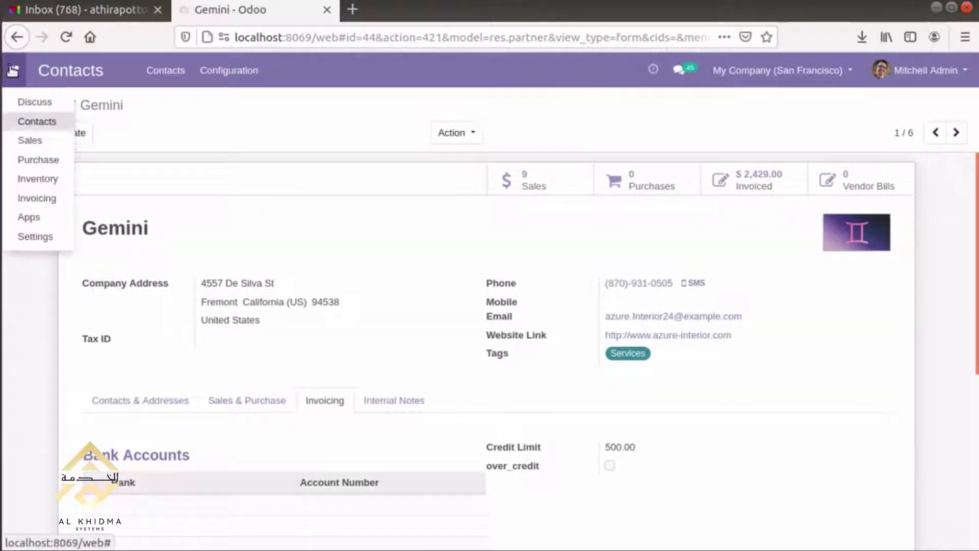
left_click(29, 142)
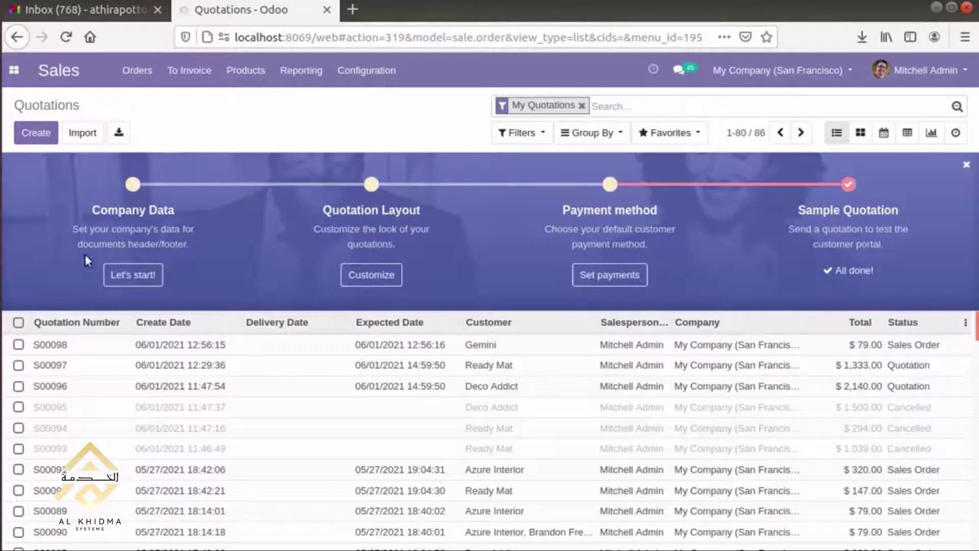
left_click(35, 139)
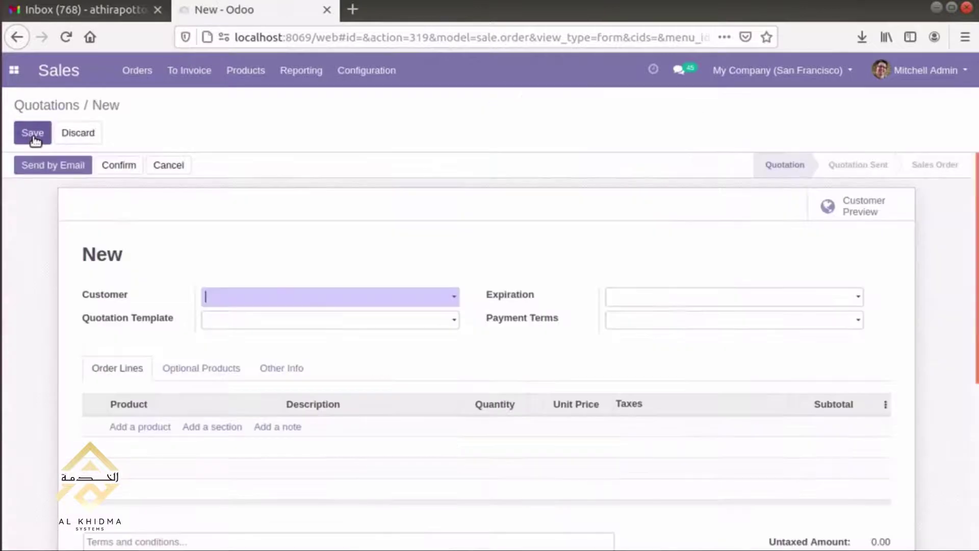
left_click(237, 297)
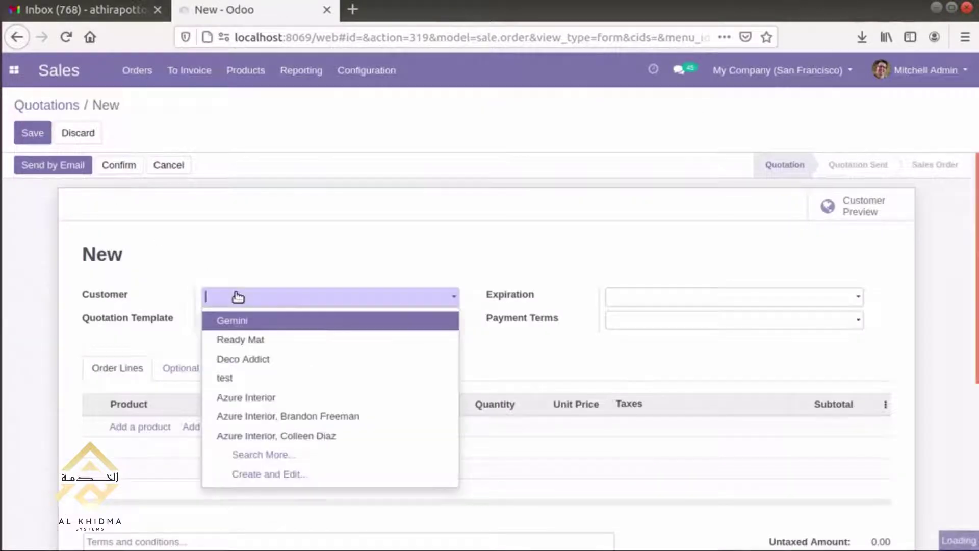
left_click(240, 321)
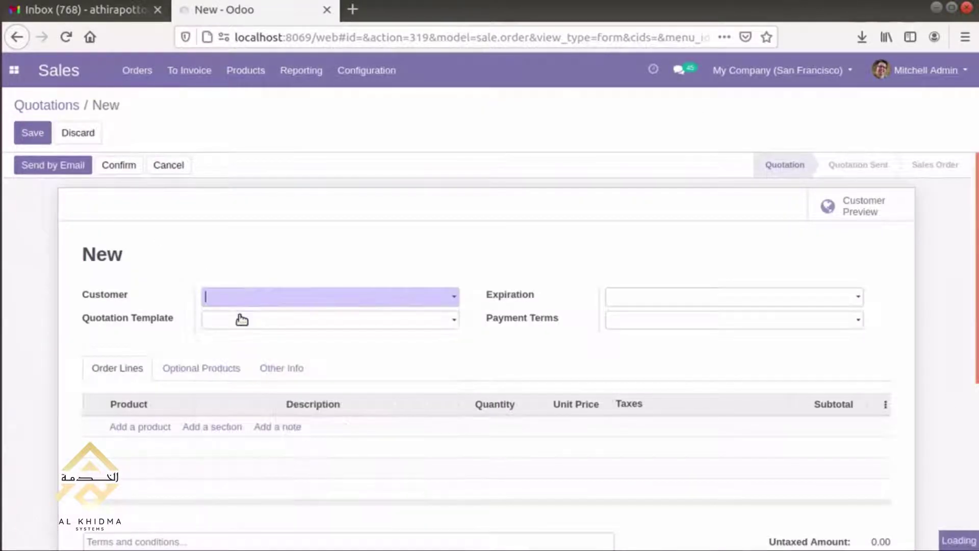
Add an order line for 2 × [E-COM07] Large Cabinet, totalling $640.00.
left_click(144, 430)
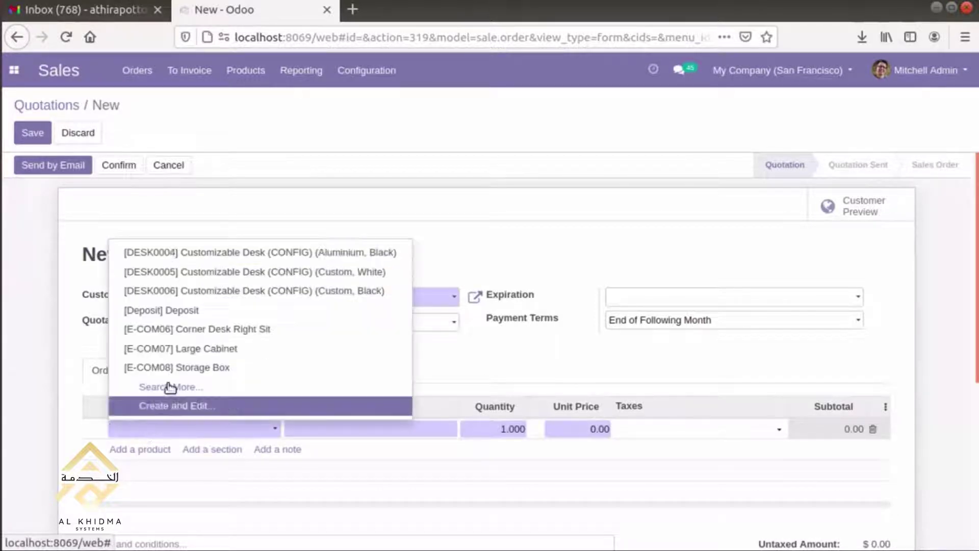
left_click(193, 351)
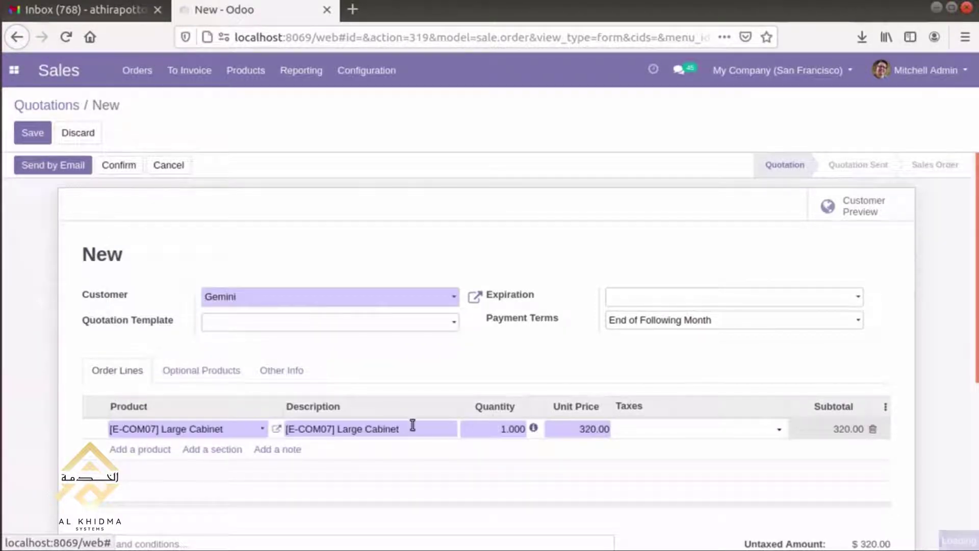
double_click(503, 425)
type("2")
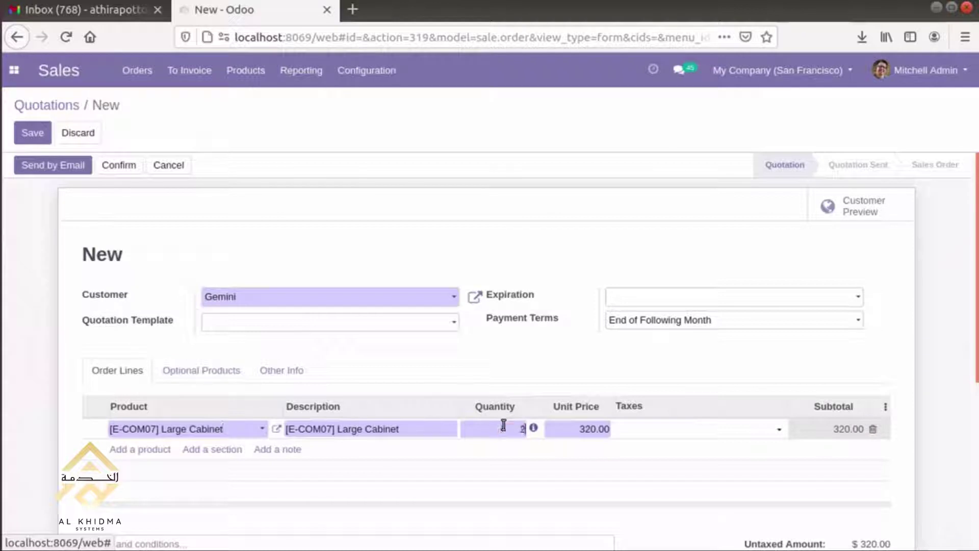
left_click(511, 372)
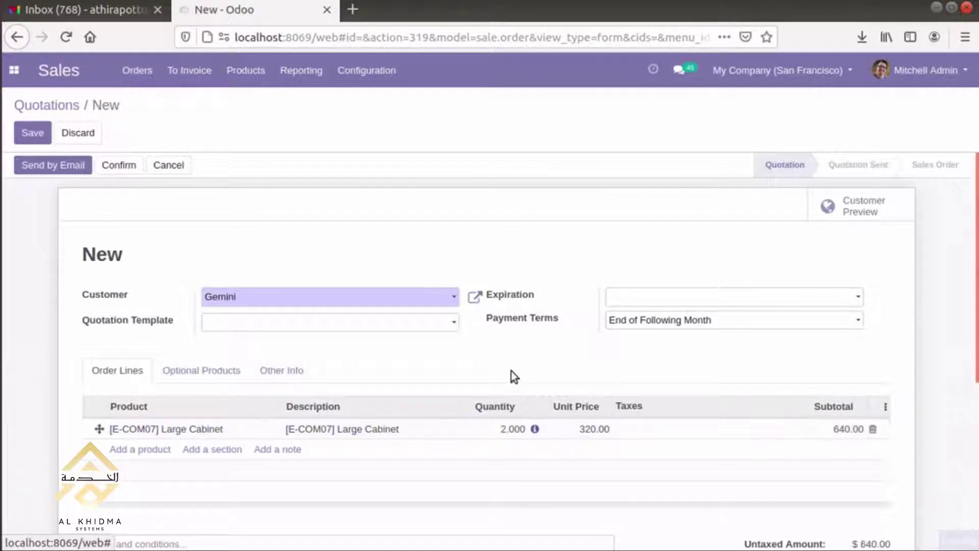
scroll(511, 371, "down", 3)
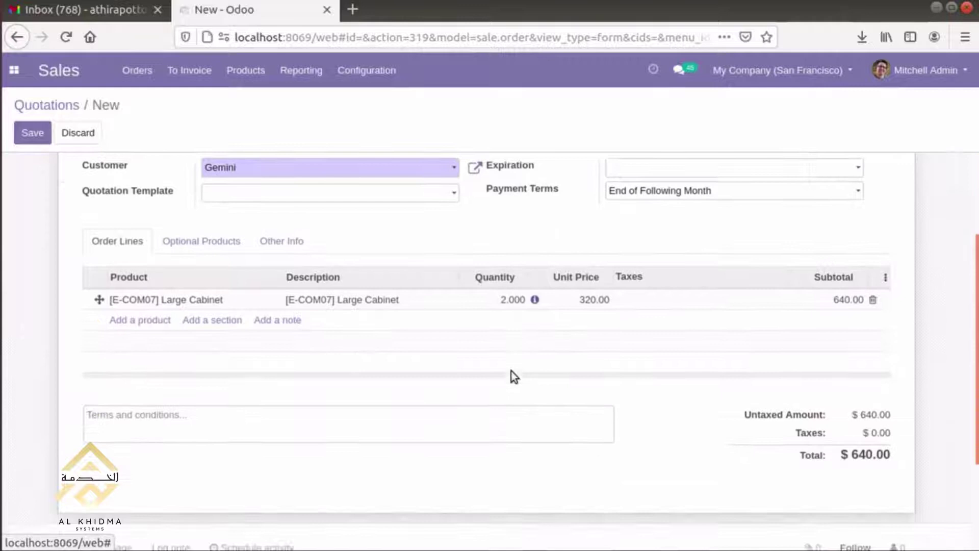
scroll(512, 371, "down", 1)
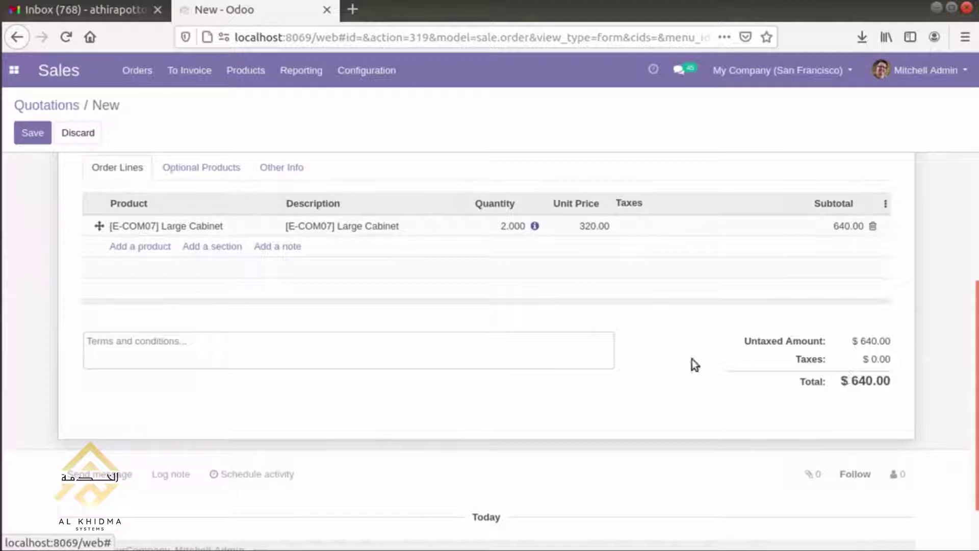
scroll(684, 352, "up", 4)
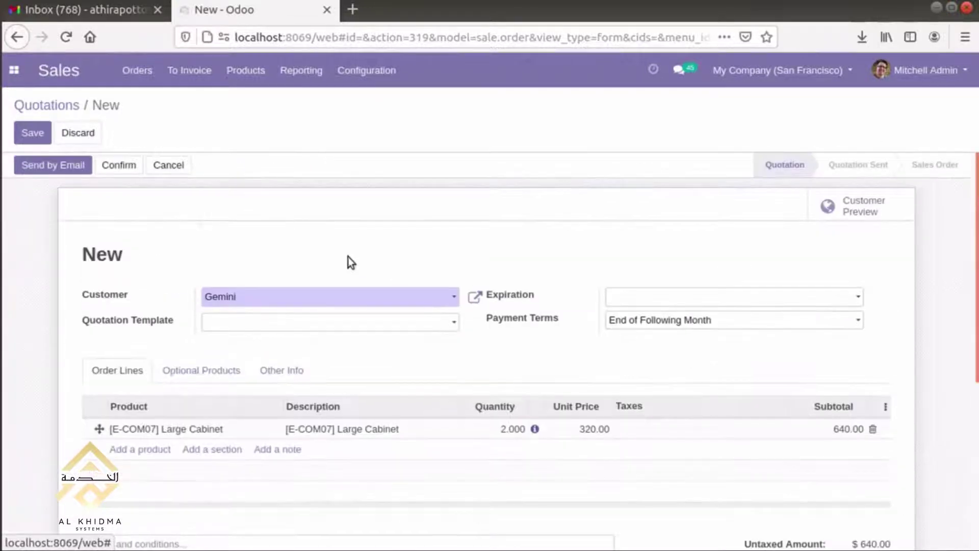
Try to confirm the $640.00 quotation and dismiss the credit limit error.
left_click(128, 165)
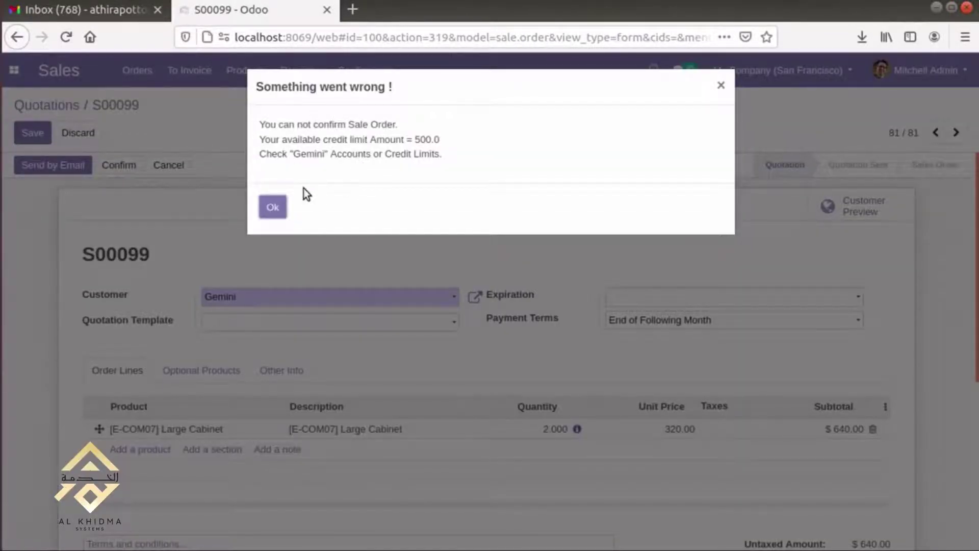
left_click(273, 204)
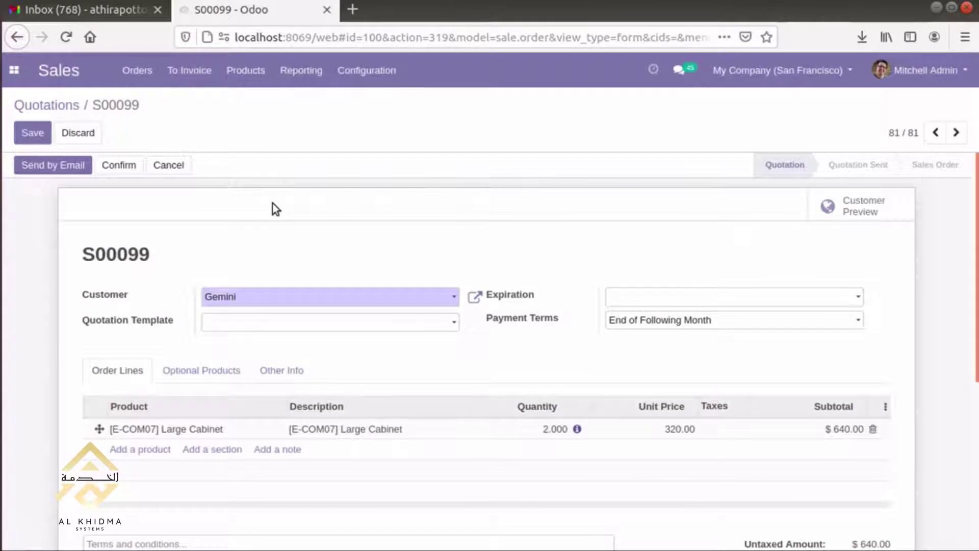
scroll(273, 204, "down", 1)
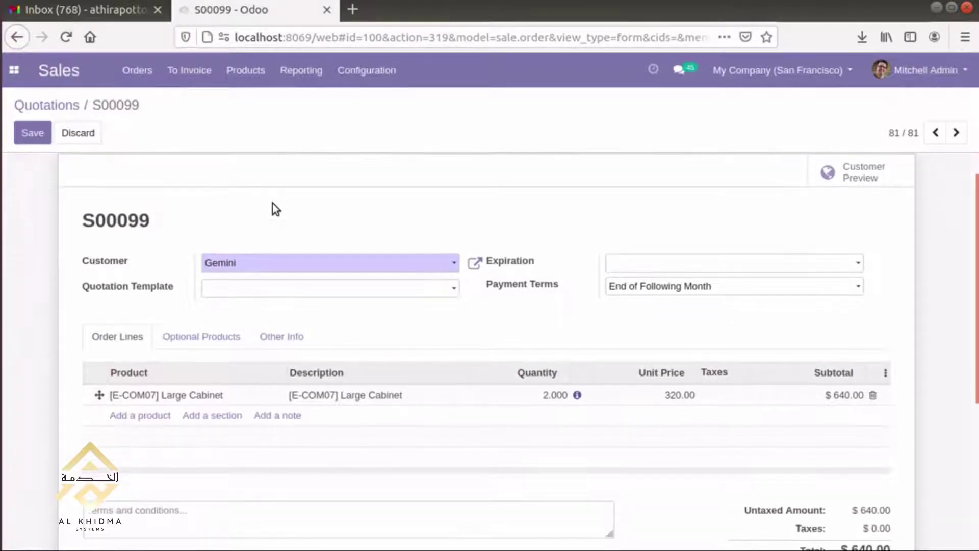
scroll(273, 204, "up", 1)
scroll(274, 206, "down", 6)
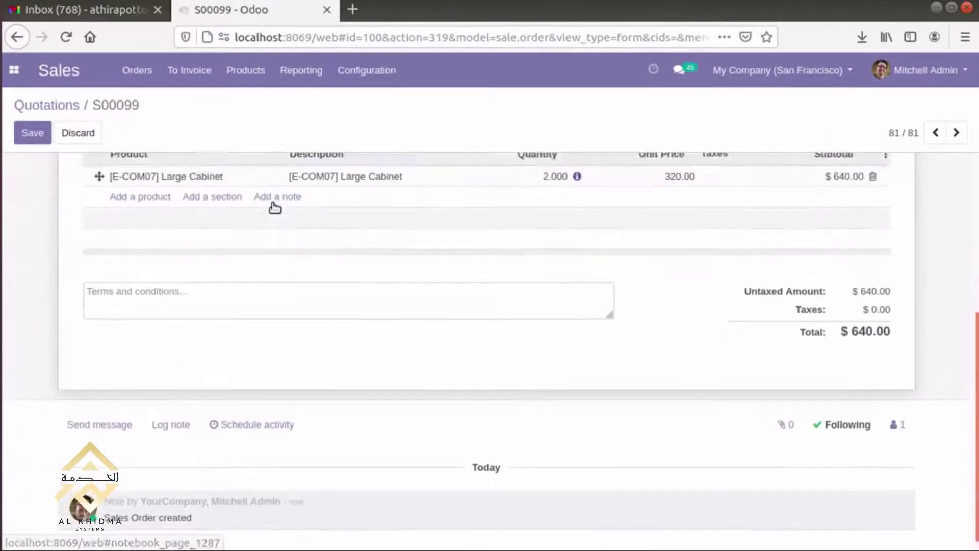
scroll(275, 206, "up", 5)
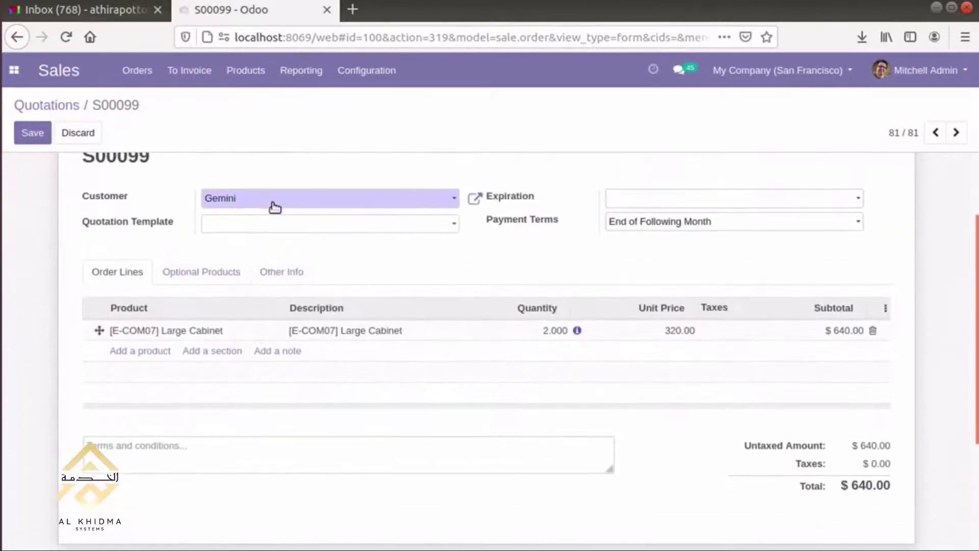
Reduce the Large Cabinet quantity on S00099 to 1, totalling $320.00.
left_click(545, 331)
type("1")
scroll(659, 457, "up", 3)
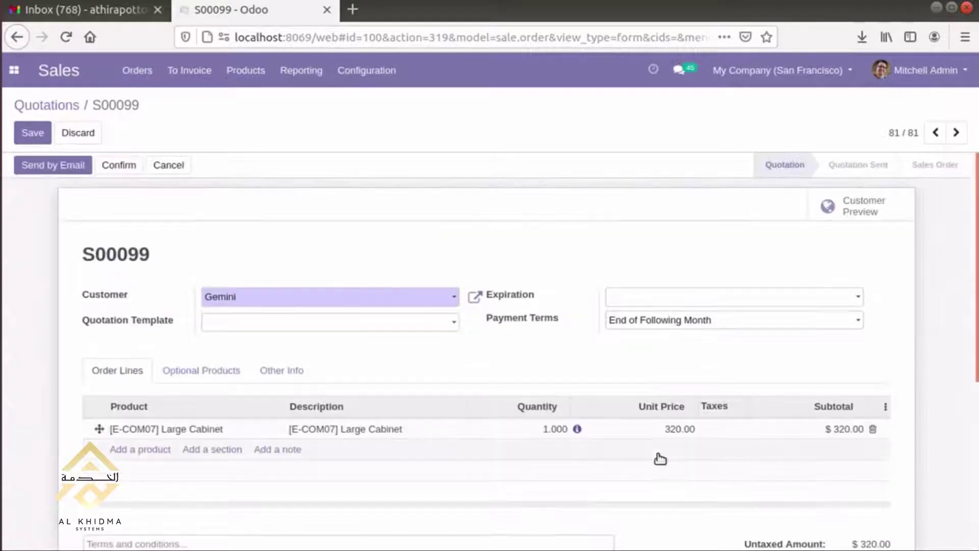
Confirm S00099 and validate its delivery WH/OUT/00094 for 1 Large Cabinet.
left_click(122, 166)
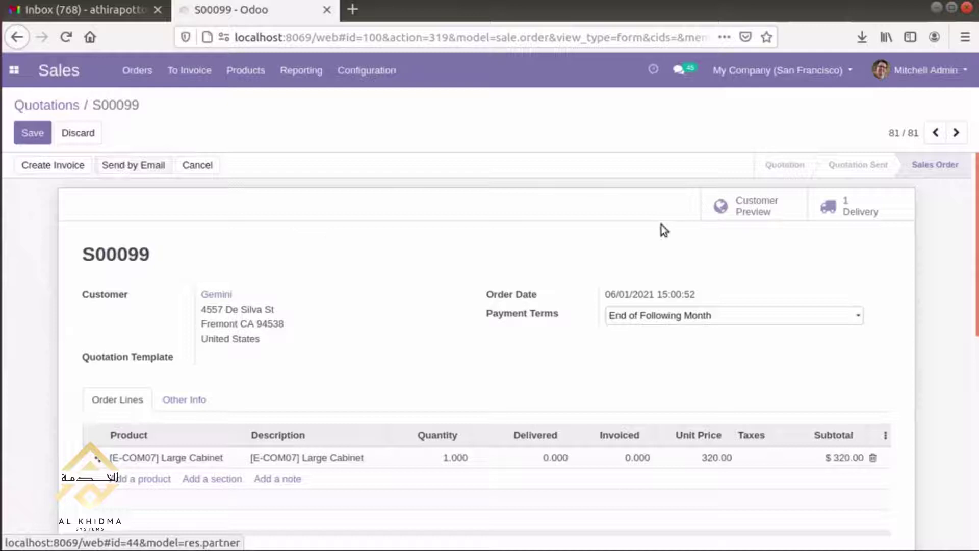
left_click(871, 215)
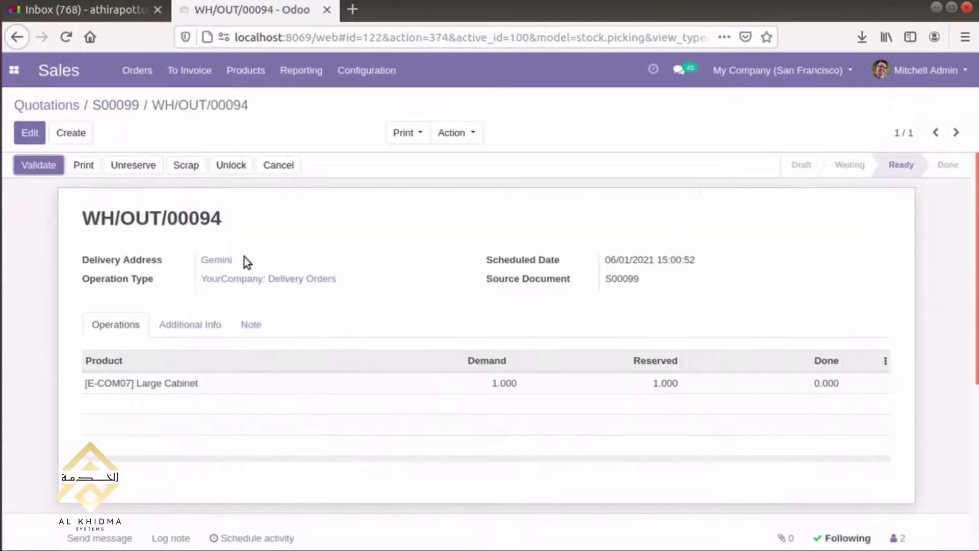
left_click(44, 164)
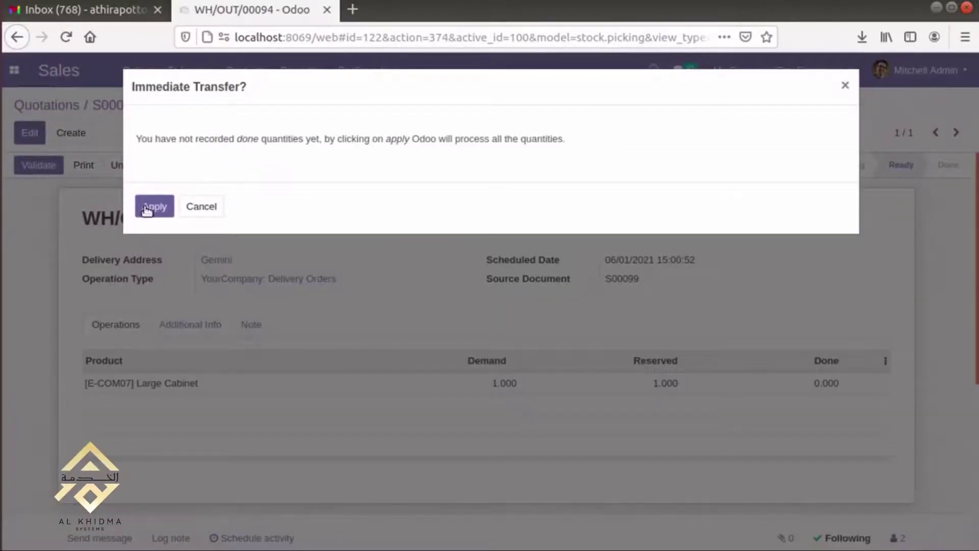
left_click(146, 209)
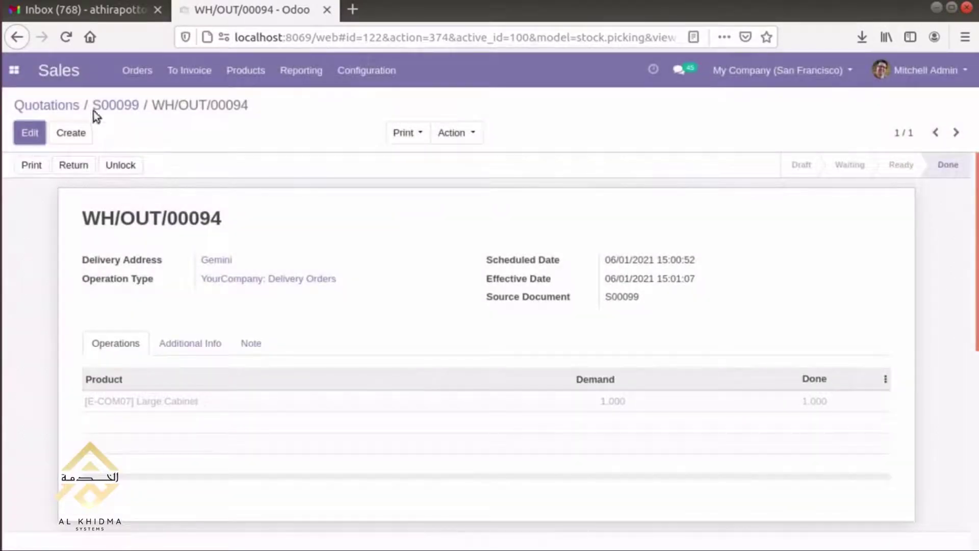
left_click(100, 105)
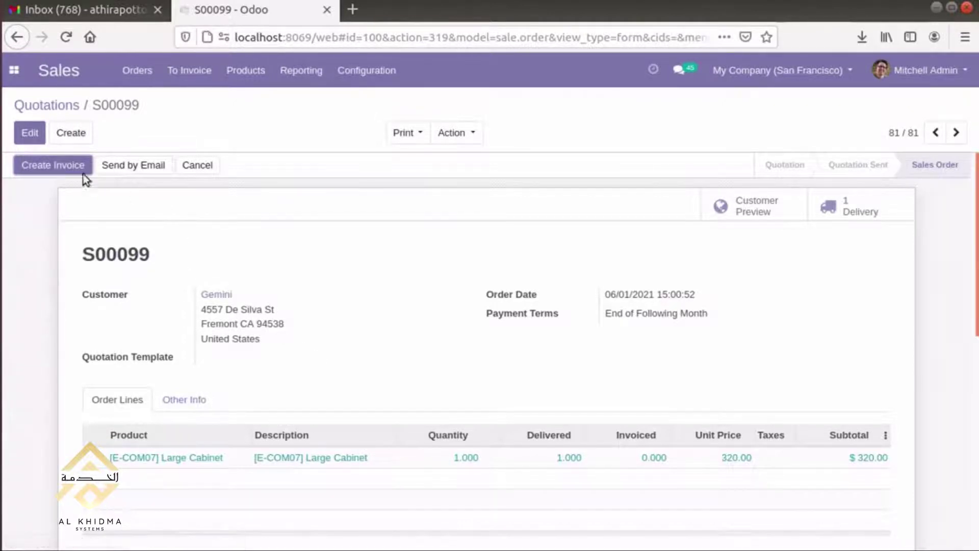
Create another quotation from the Quotations list with customer Gemini.
left_click(62, 105)
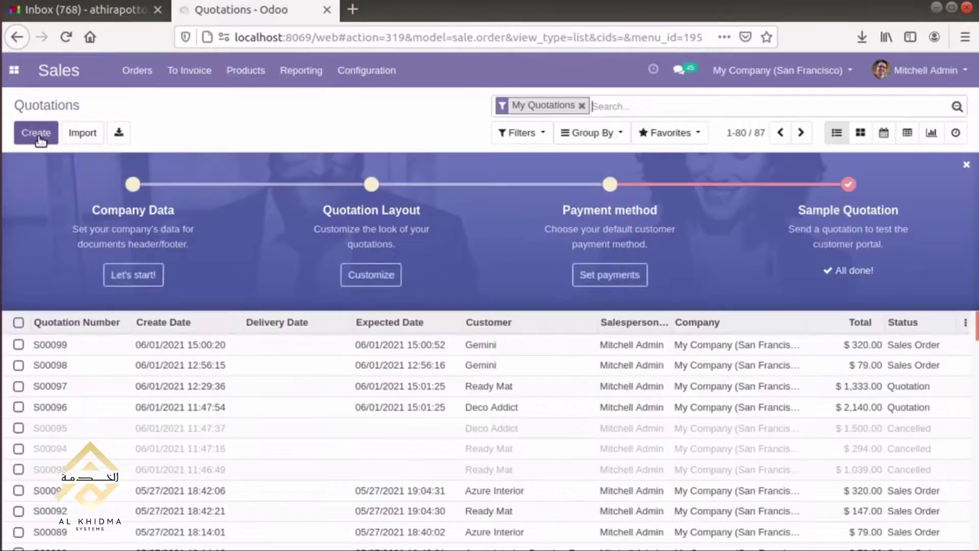
left_click(36, 133)
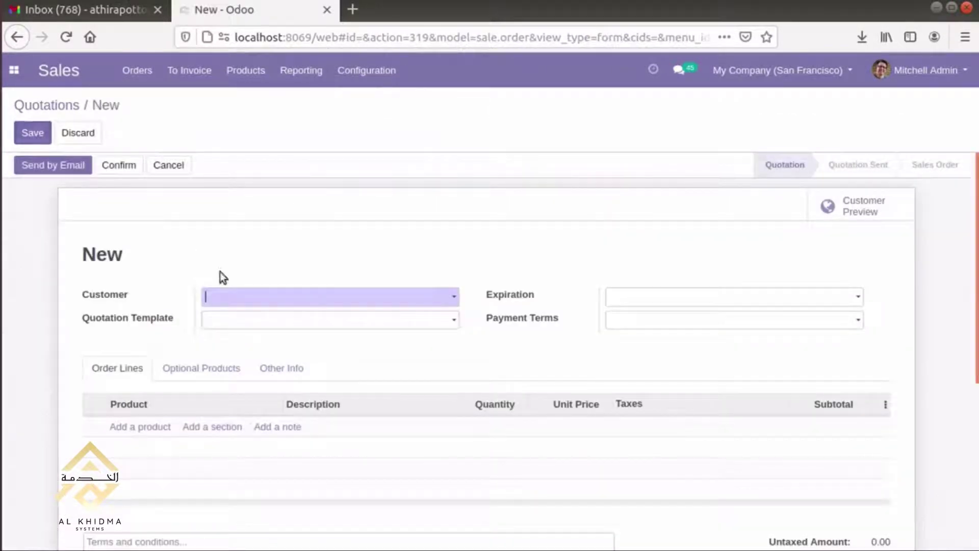
left_click(248, 304)
type("g")
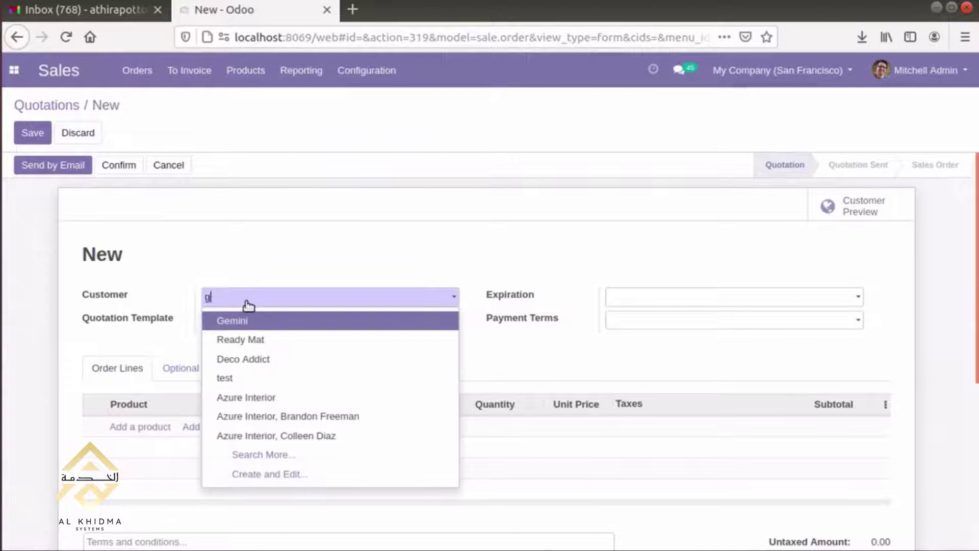
type("emi")
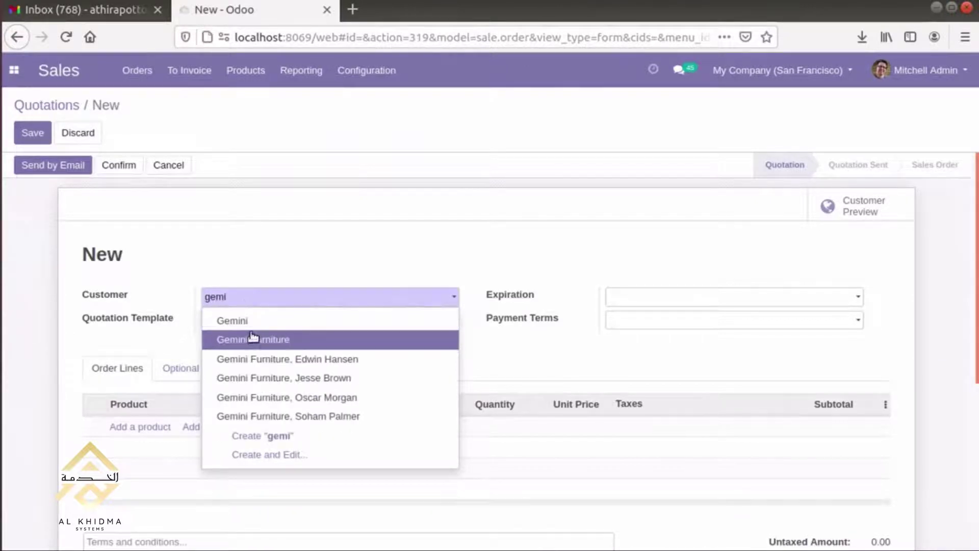
left_click(258, 321)
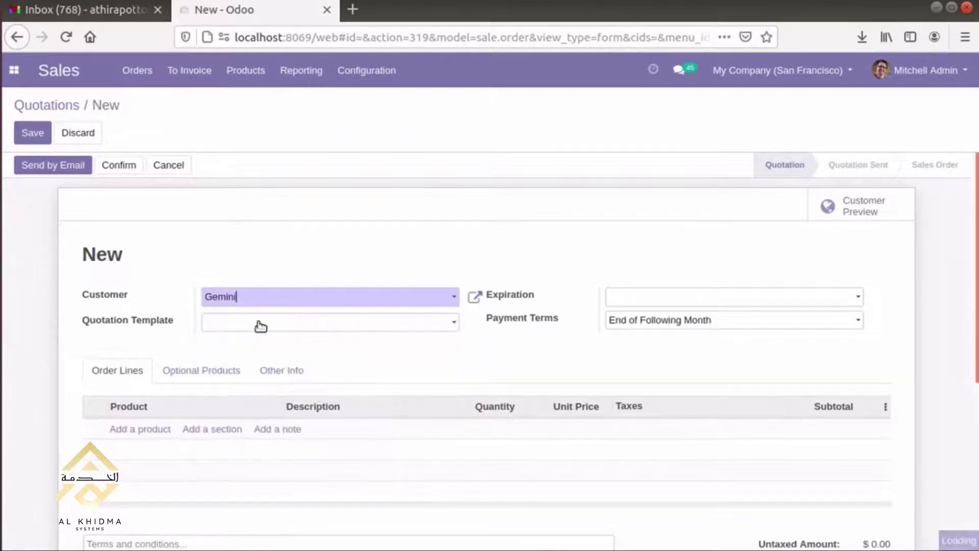
Add one [E-COM07] Large Cabinet at 320.00 and attempt to confirm the quotation.
left_click(163, 430)
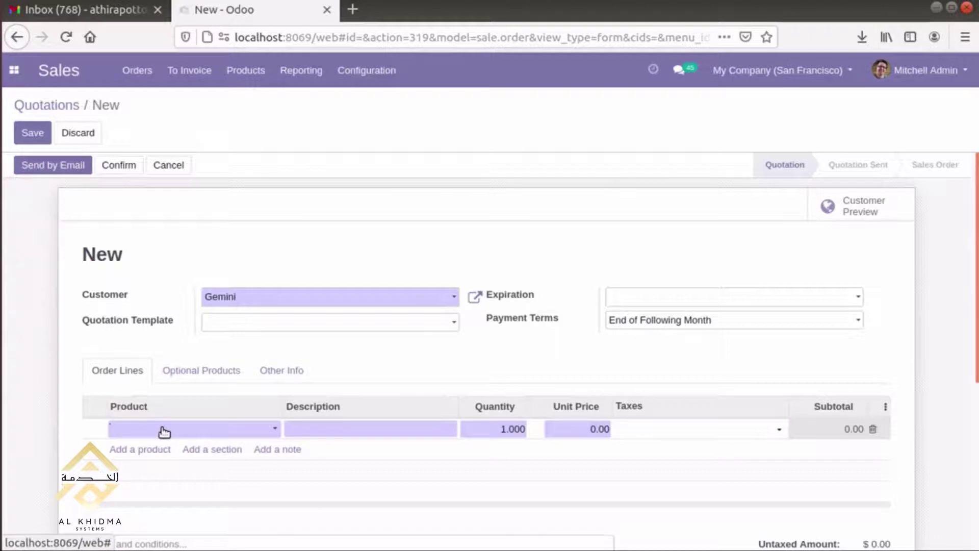
left_click(162, 429)
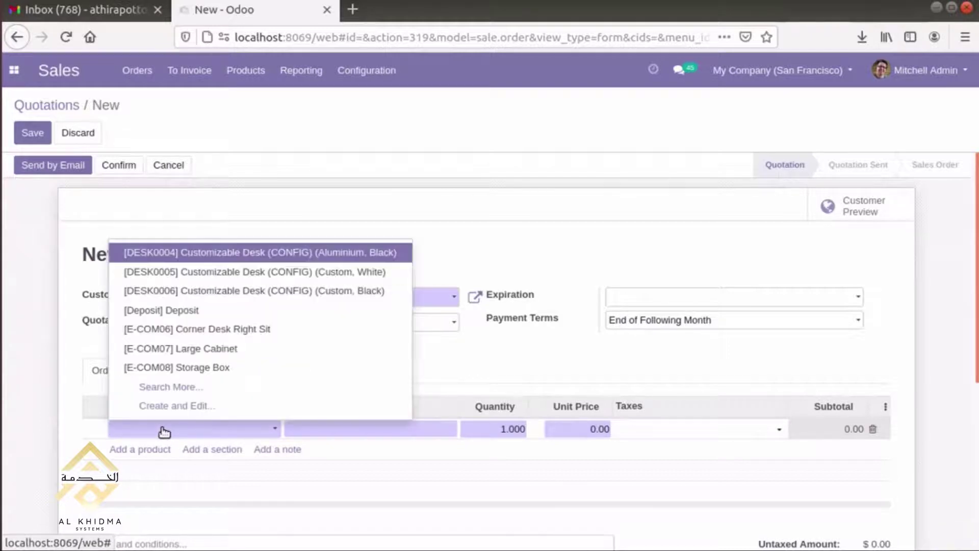
left_click(214, 349)
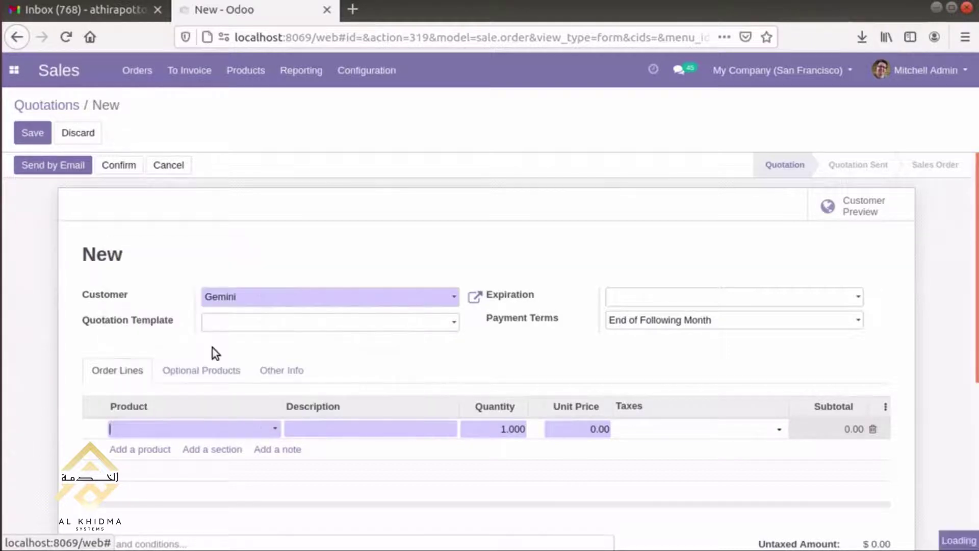
left_click(499, 424)
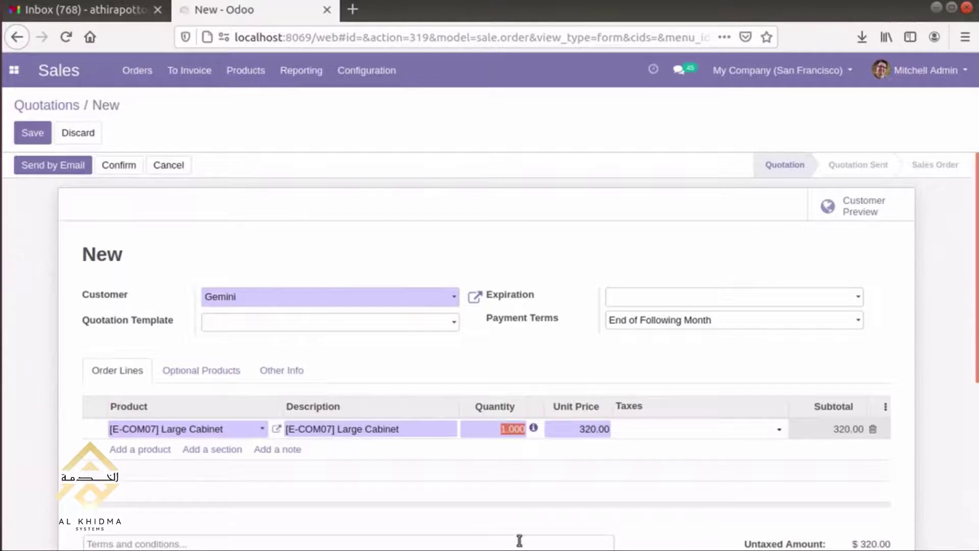
left_click(527, 510)
scroll(527, 510, "down", 2)
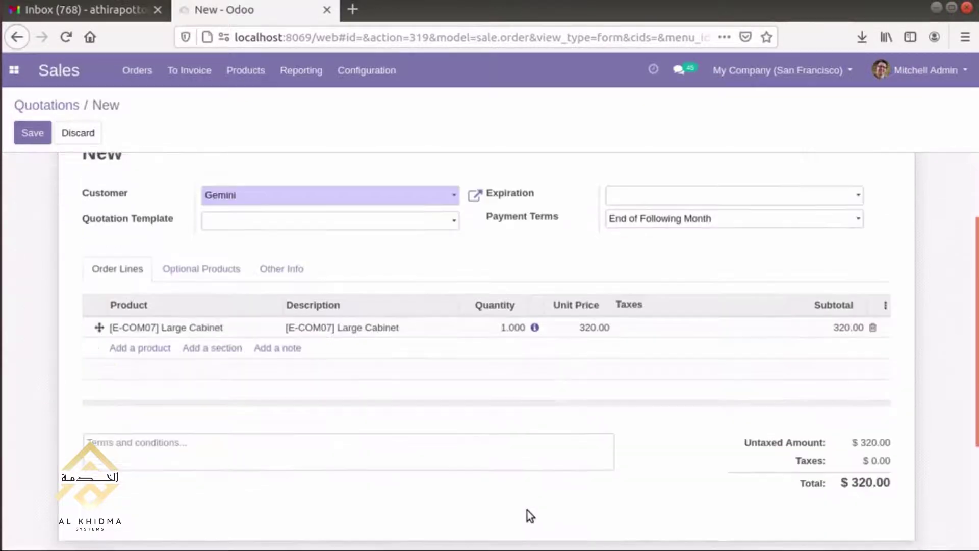
scroll(527, 510, "down", 1)
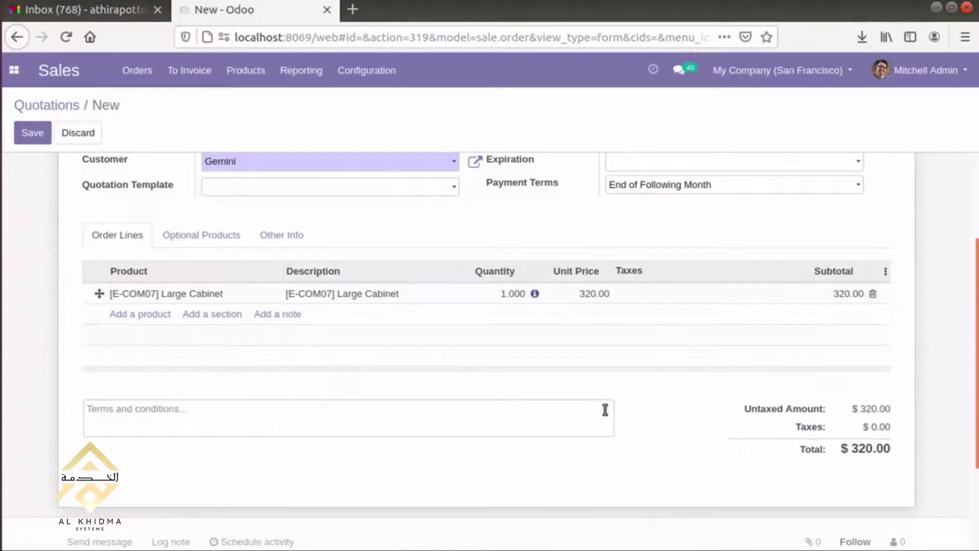
scroll(605, 409, "up", 5)
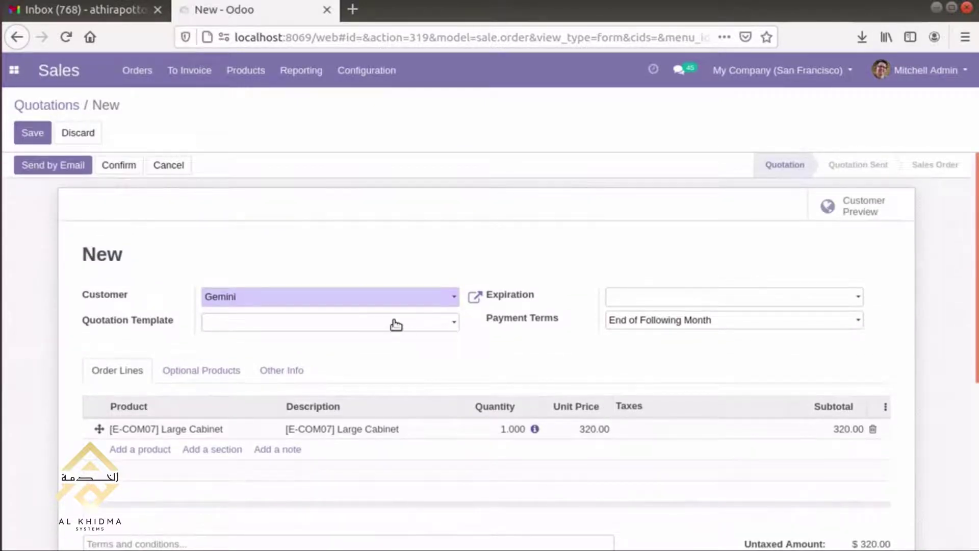
left_click(118, 166)
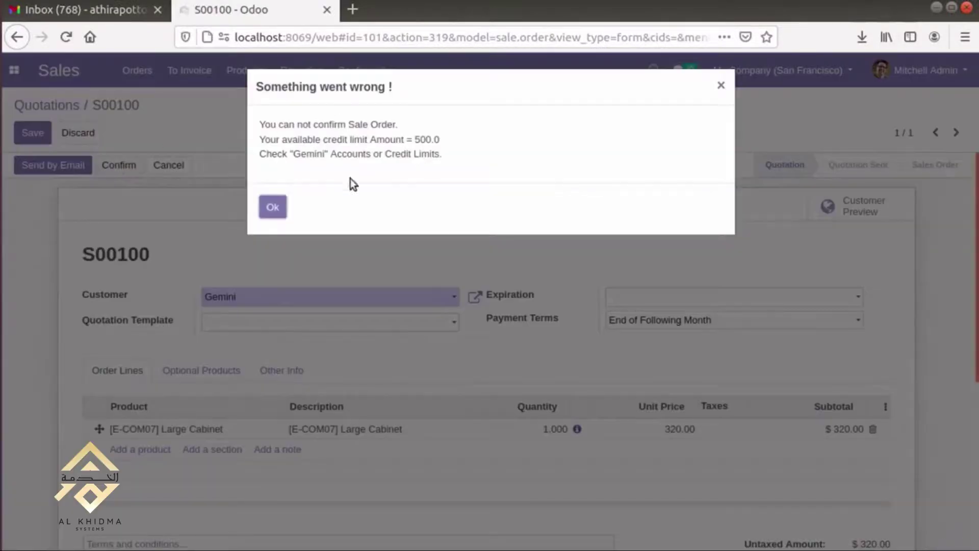
Dismiss the credit-limit error, save the quotation as S00100, and return to Quotations.
left_click(276, 206)
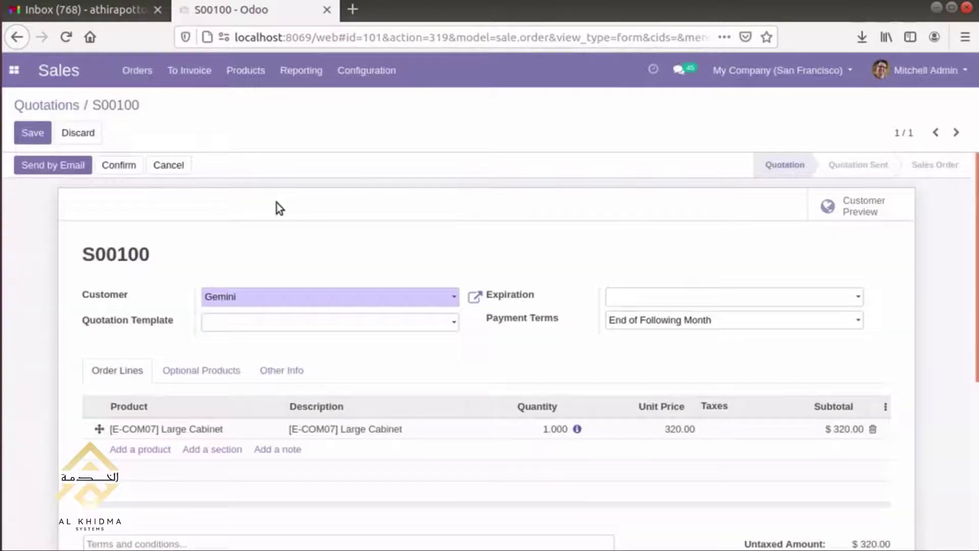
left_click(32, 133)
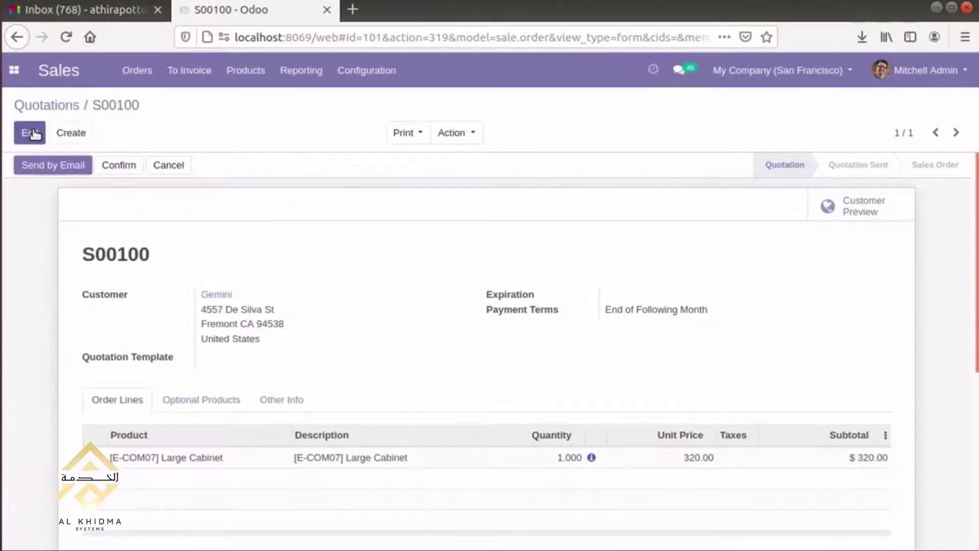
left_click(62, 107)
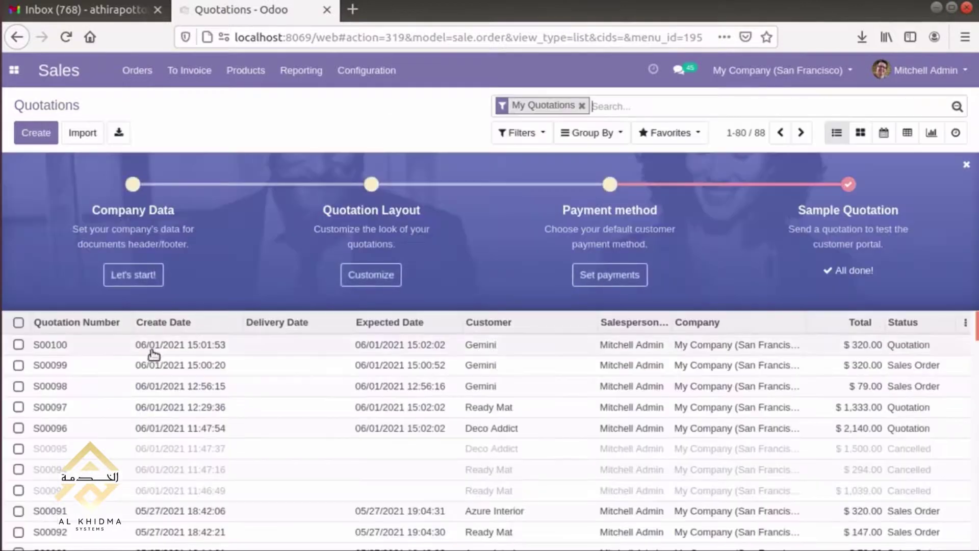
Create a regular invoice for S00099 and view its $320.00 draft invoice.
left_click(142, 364)
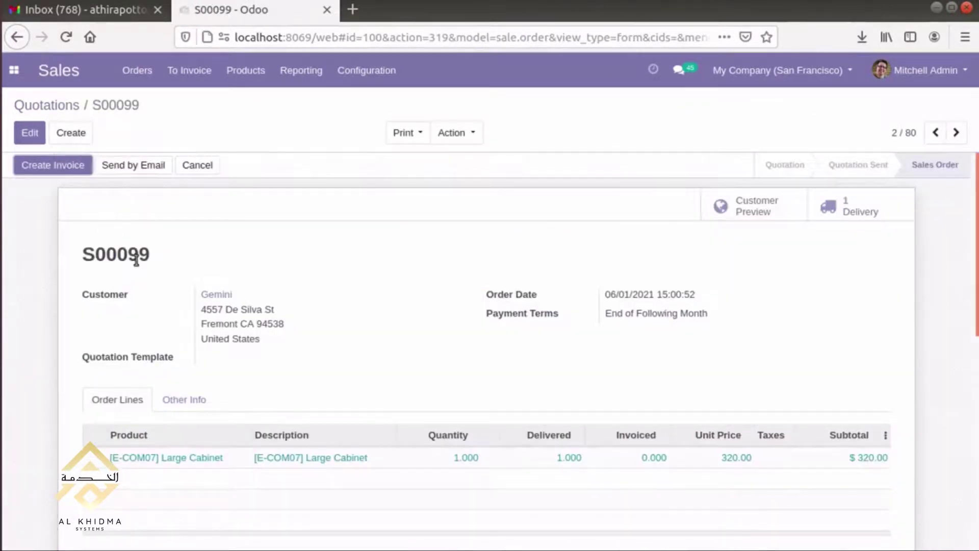
scroll(135, 257, "down", 1)
scroll(135, 259, "up", 1)
left_click(55, 169)
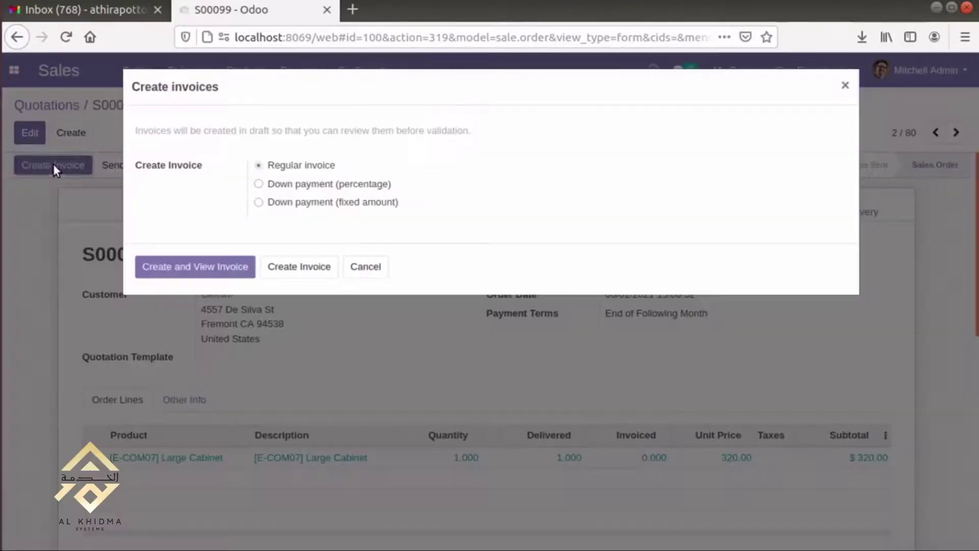
left_click(287, 267)
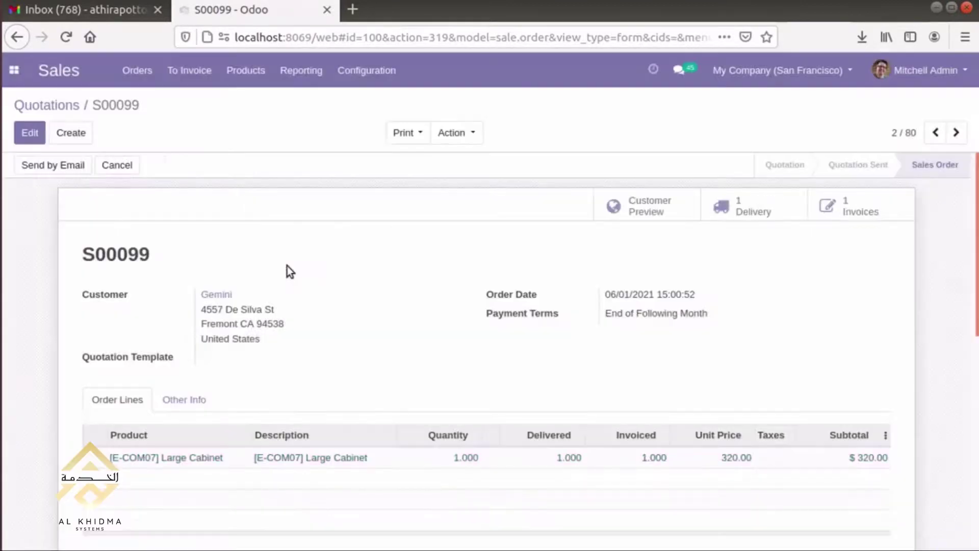
left_click(859, 203)
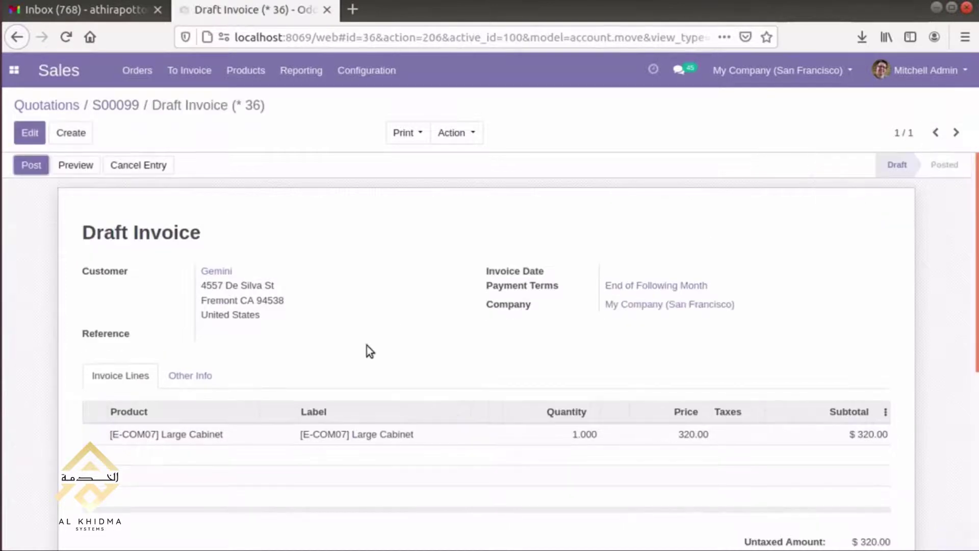
Post invoice INV/2021/0018 and register the $320.00 bank payment.
left_click(32, 167)
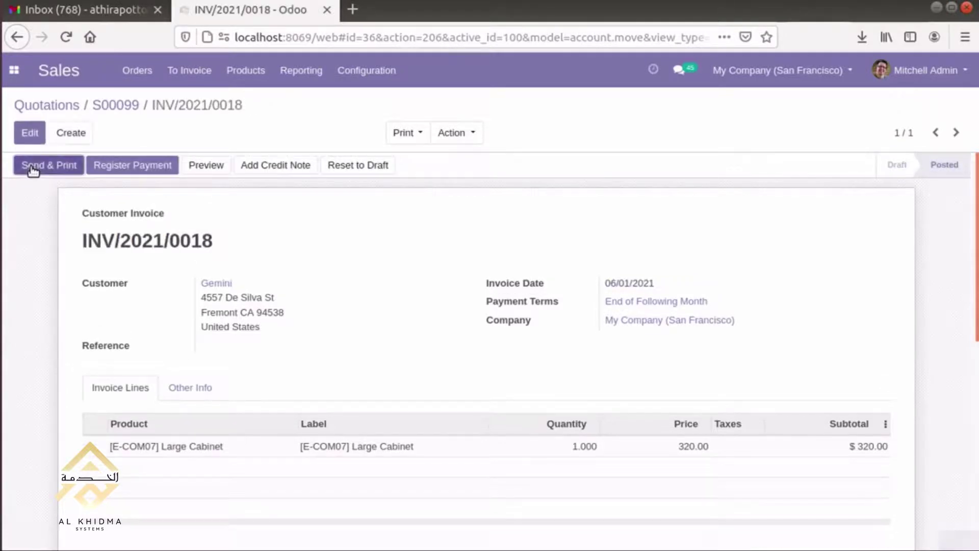
left_click(147, 169)
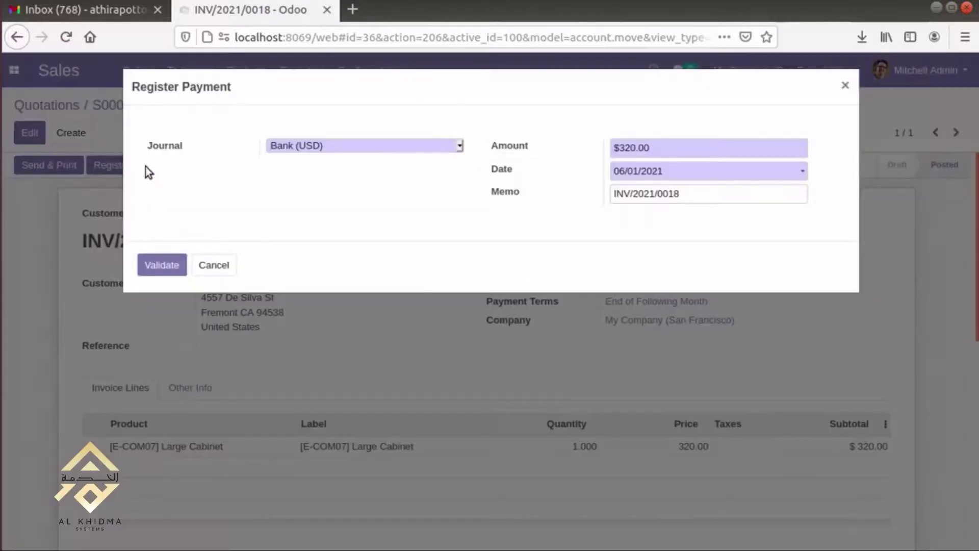
left_click(161, 264)
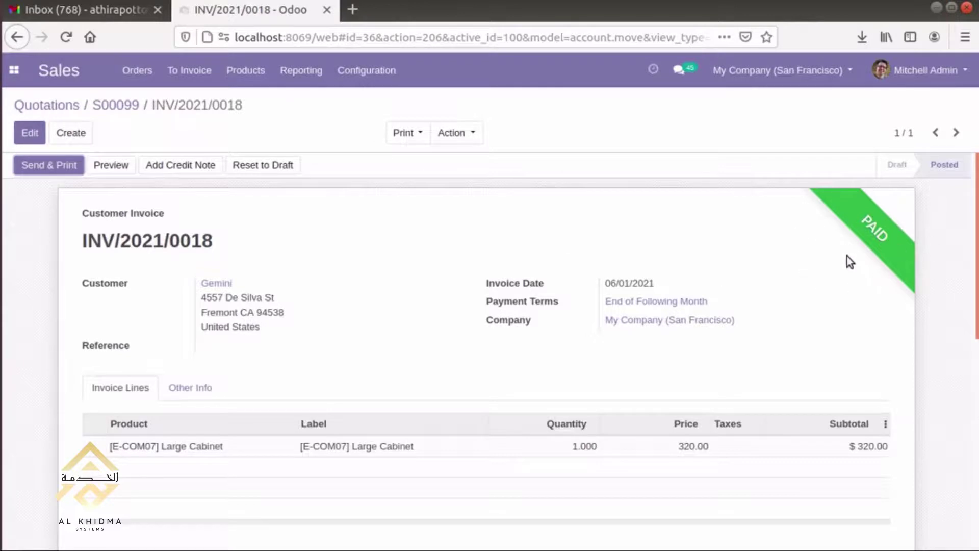
Open quotation S00100 from the Quotations list and confirm it as a sales order.
left_click(109, 108)
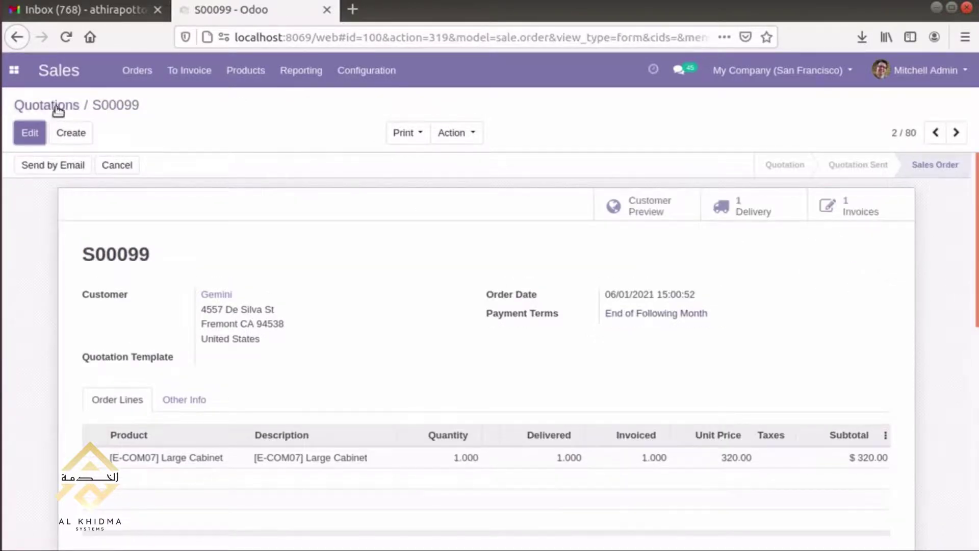
left_click(23, 106)
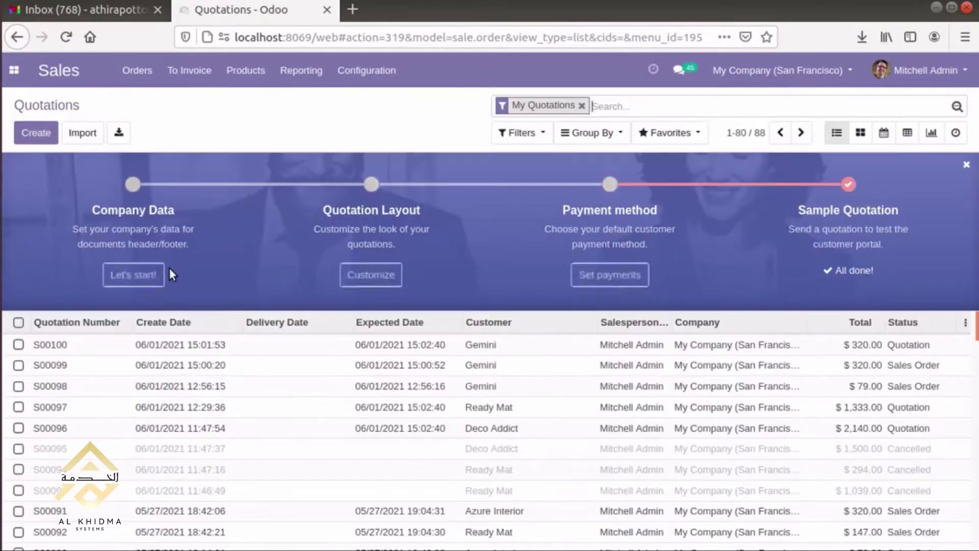
left_click(146, 349)
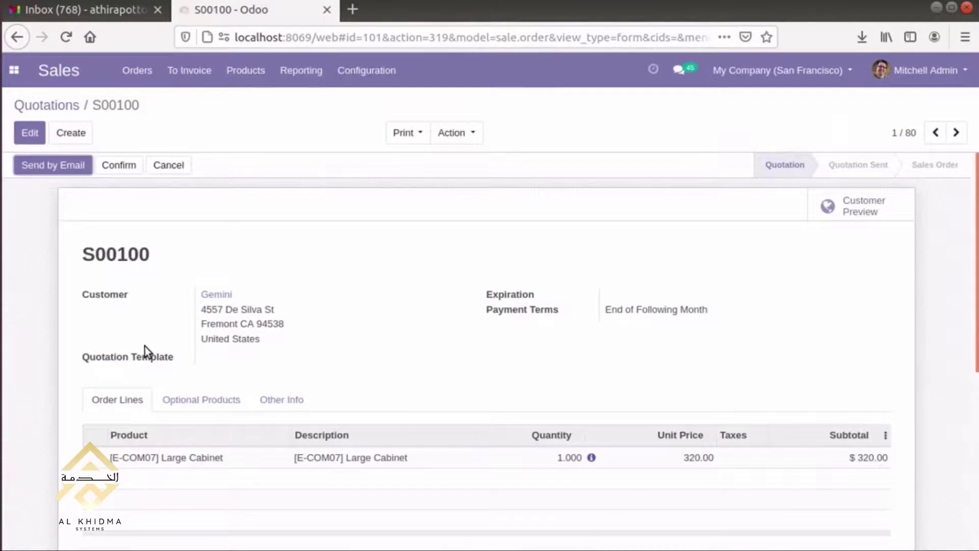
scroll(145, 346, "down", 3)
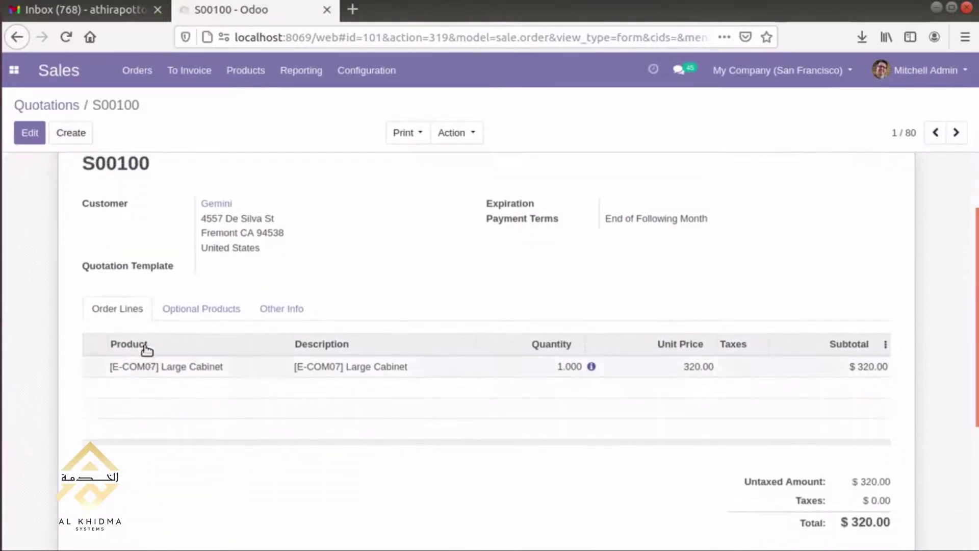
scroll(132, 265, "up", 3)
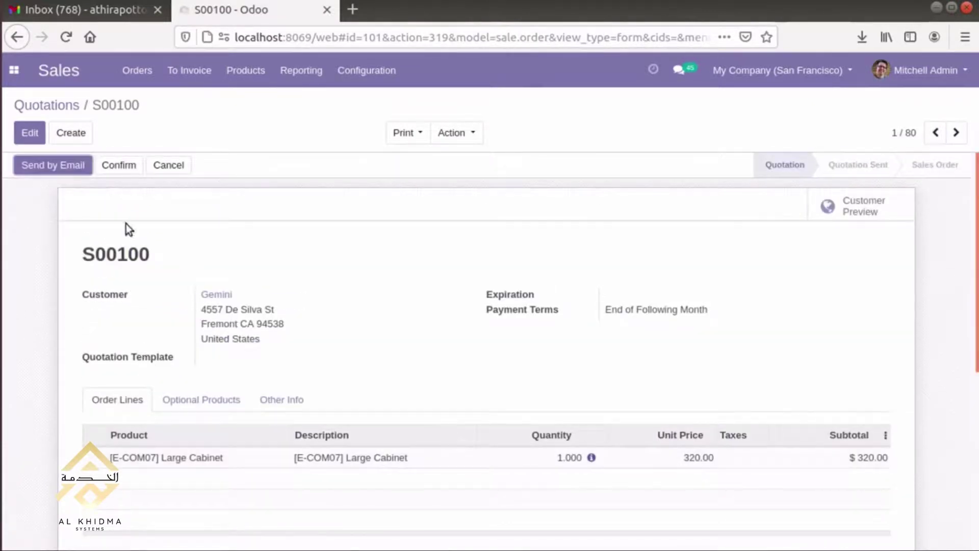
left_click(120, 165)
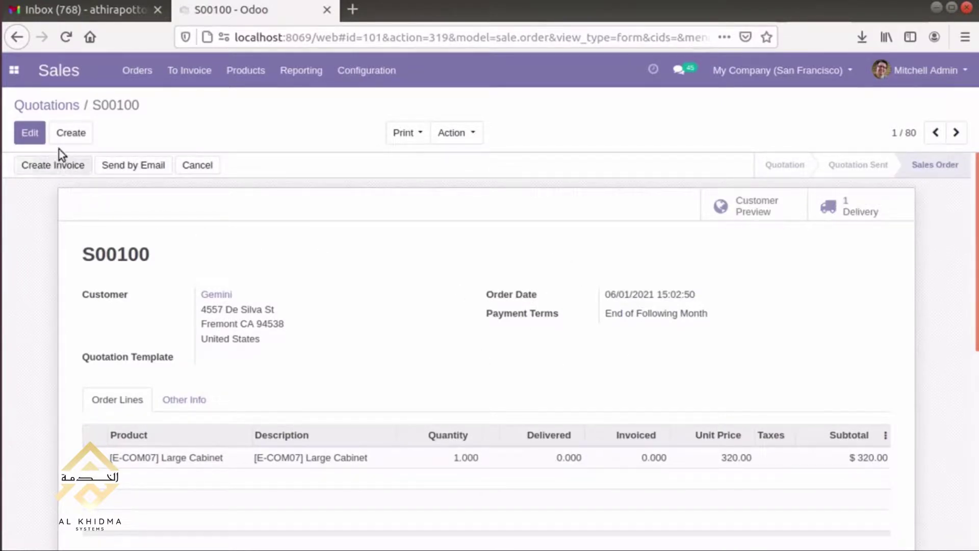
Search the Contacts app for 'gemini' to bring up the Gemini record.
left_click(11, 74)
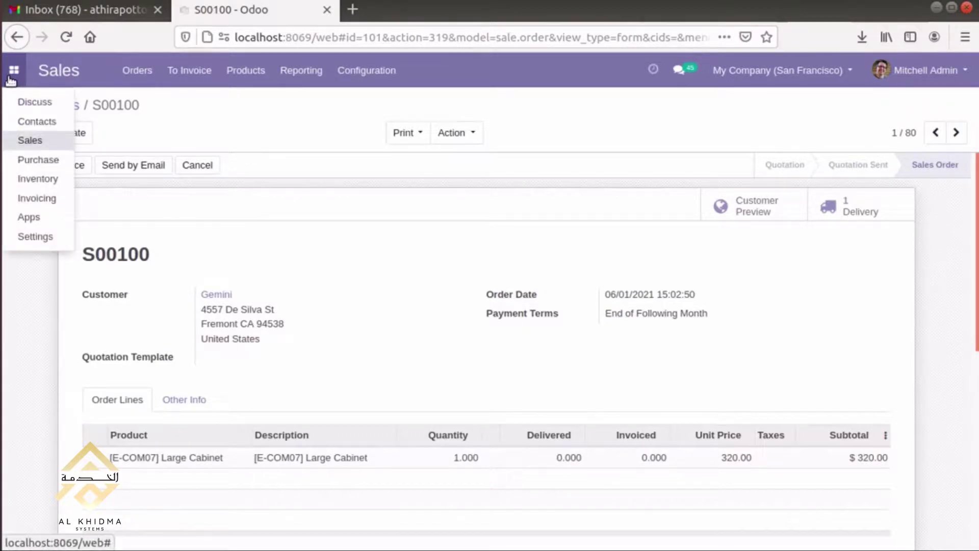
left_click(45, 127)
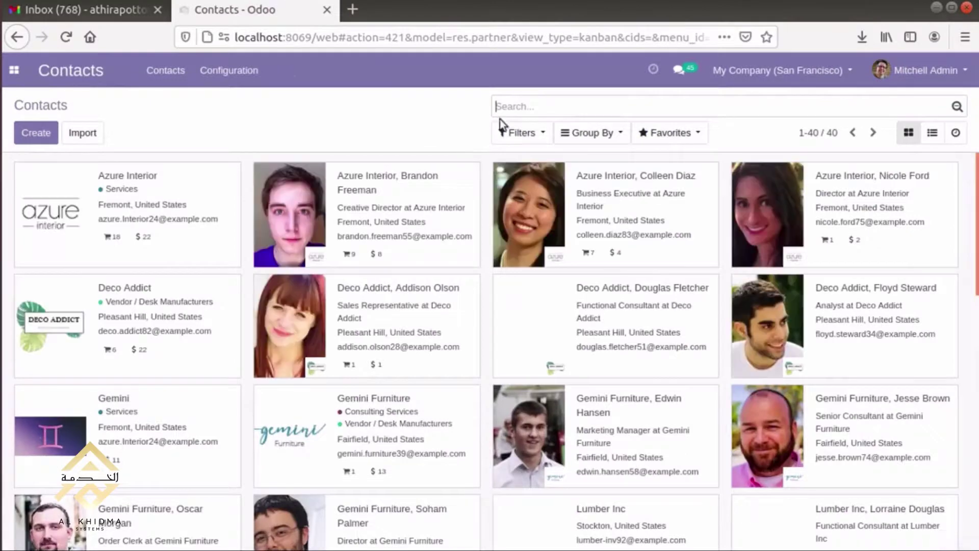
type("gemini")
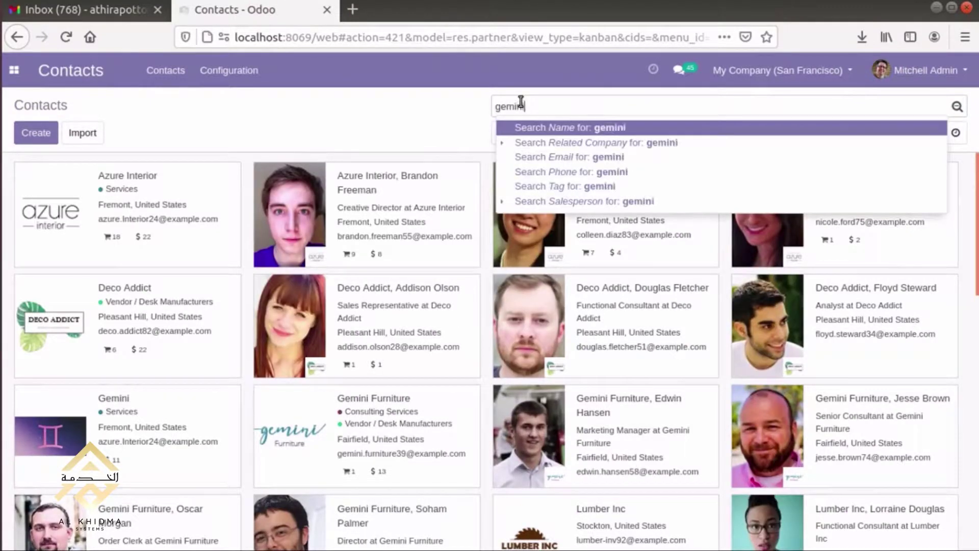
key("Return")
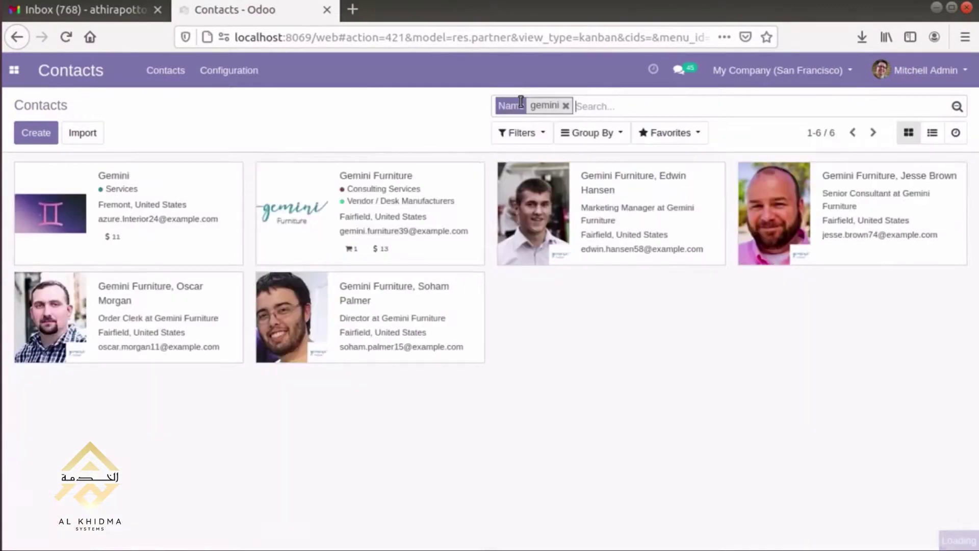
Enable over_credit in Gemini's Invoicing settings next to its 500.00 credit limit and save.
left_click(155, 209)
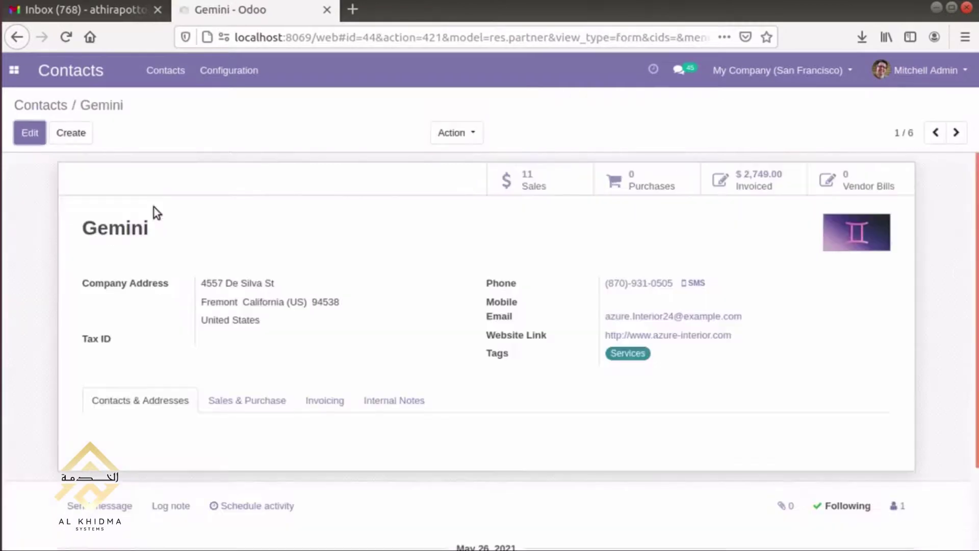
left_click(30, 133)
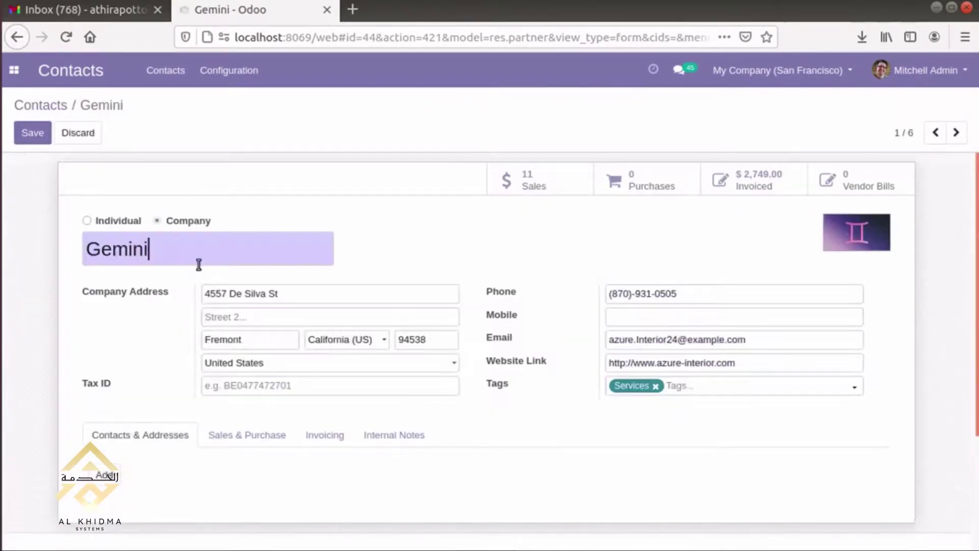
left_click(317, 433)
scroll(314, 433, "down", 3)
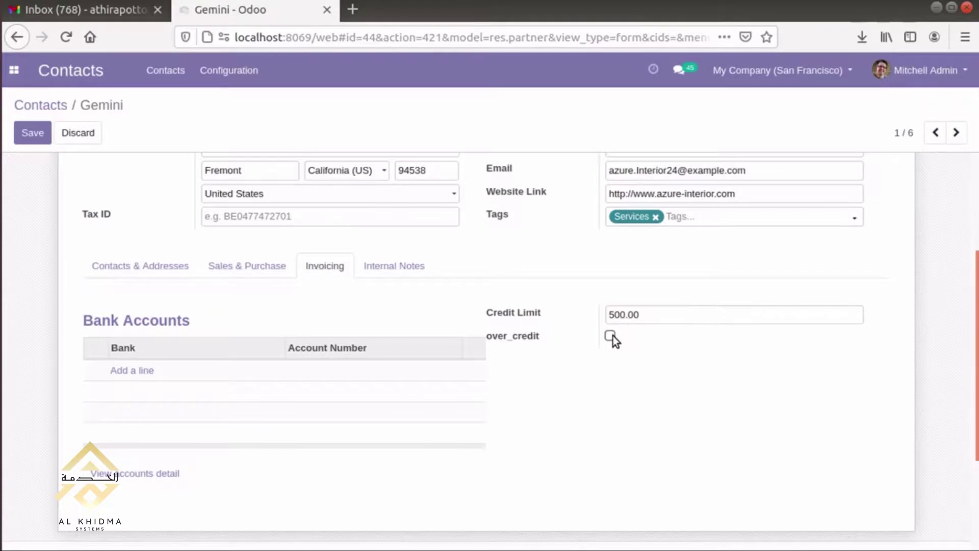
scroll(612, 335, "up", 3)
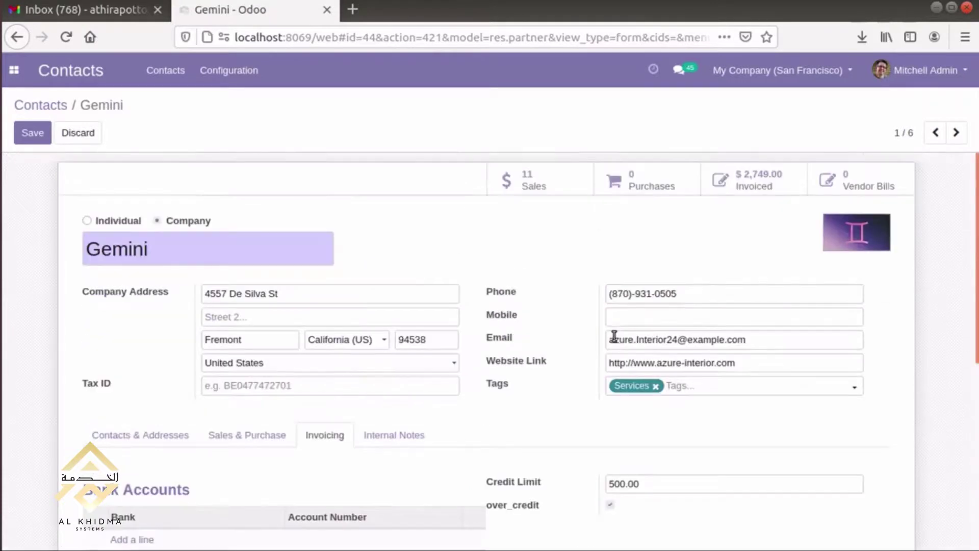
left_click(23, 133)
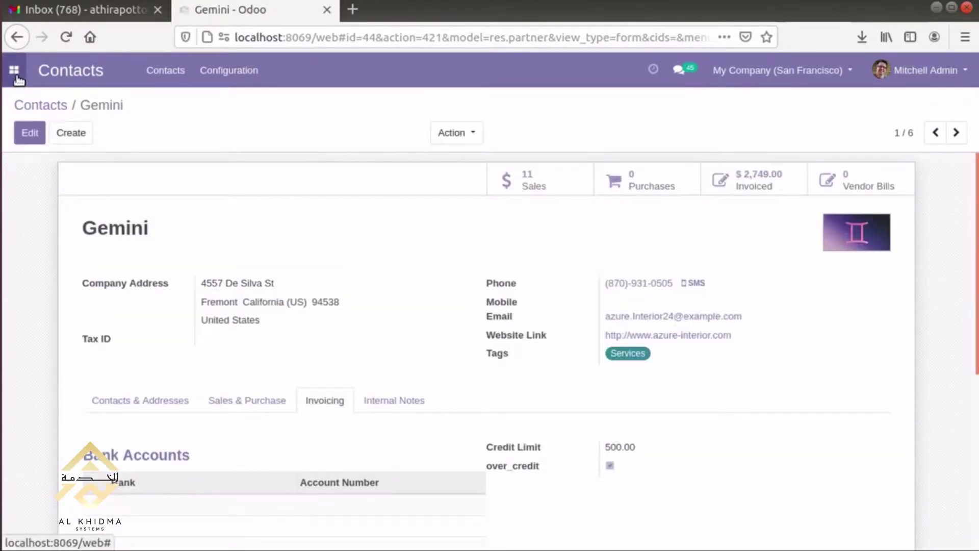
left_click(14, 72)
Start a new Sales quotation with Gemini as the customer.
left_click(44, 140)
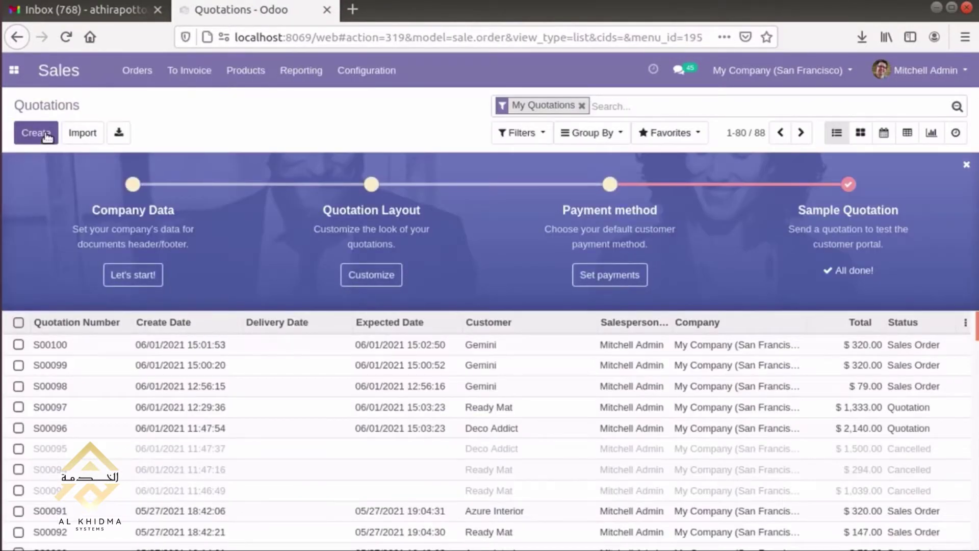
left_click(48, 137)
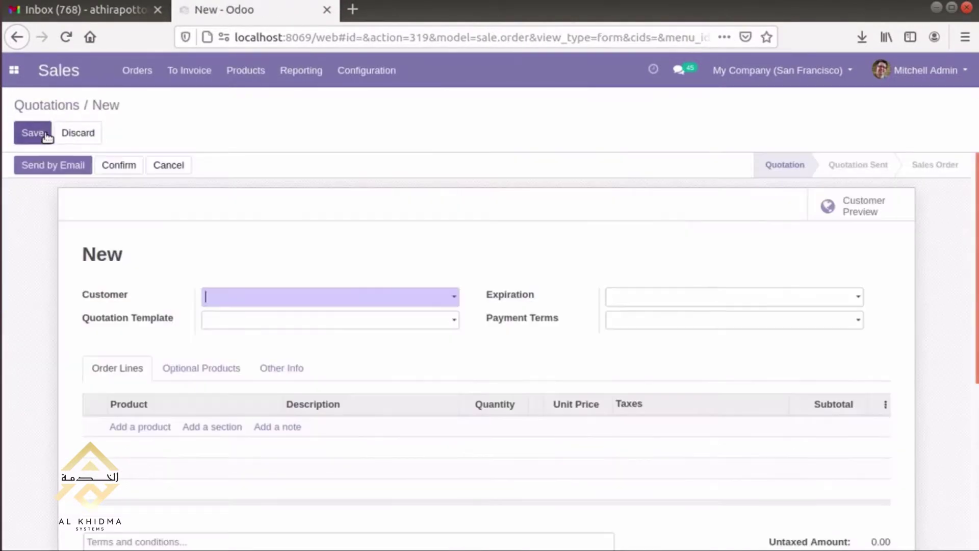
left_click(234, 301)
left_click(234, 318)
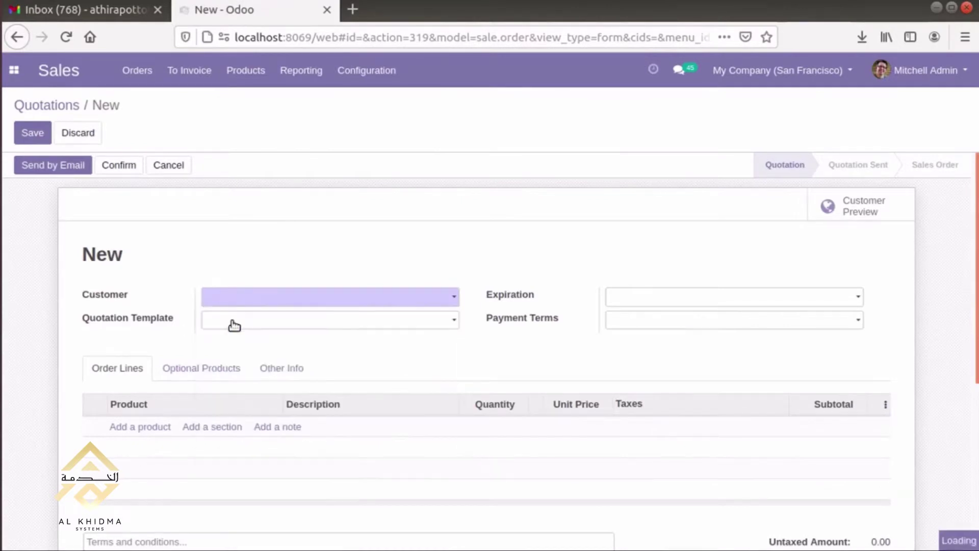
Add 2 × [E-COM07] Large Cabinet at 320.00, bringing the total to $640.00.
left_click(134, 430)
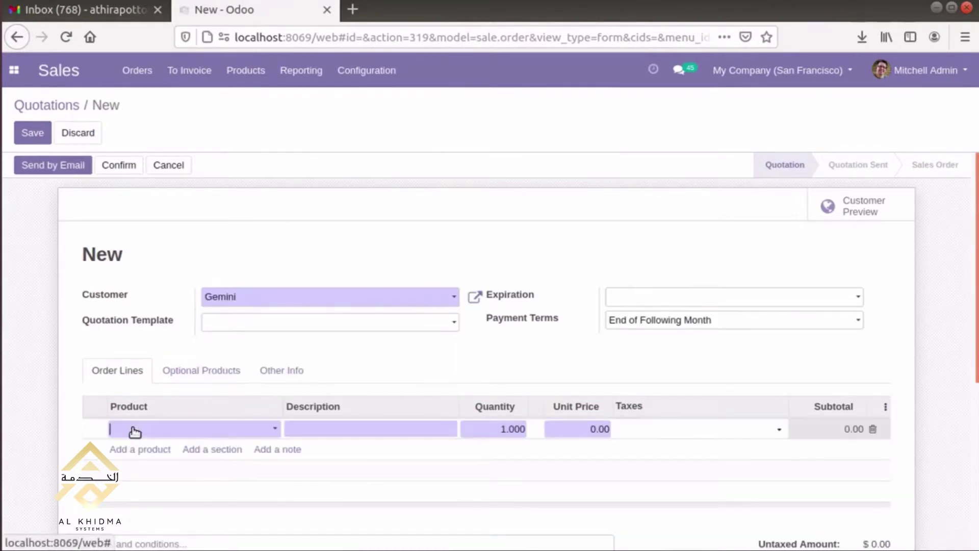
left_click(169, 351)
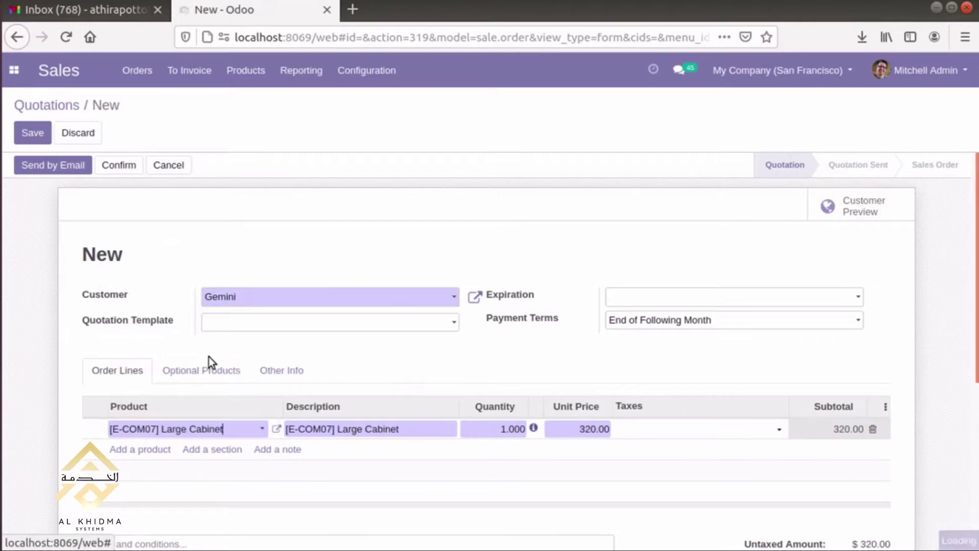
left_click(498, 427)
type("2")
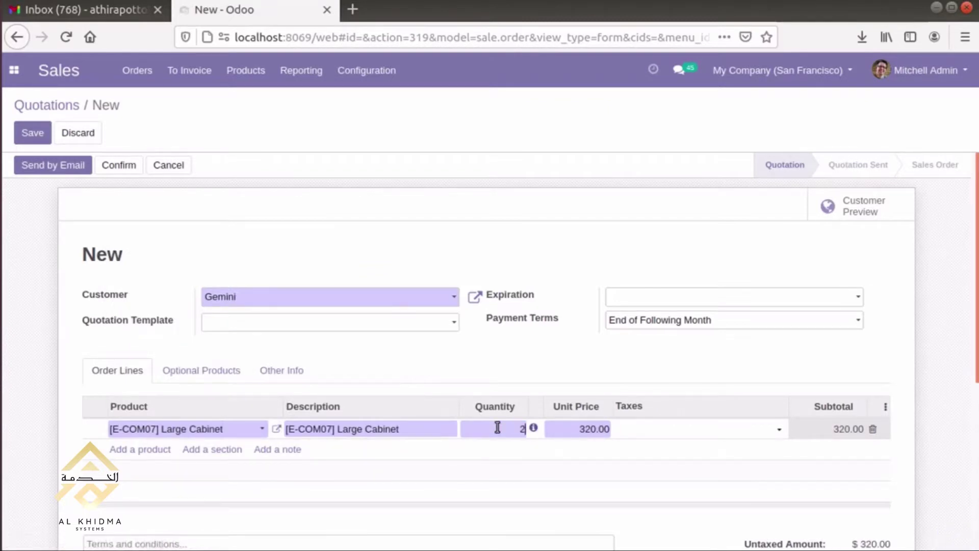
left_click(534, 509)
scroll(535, 509, "down", 4)
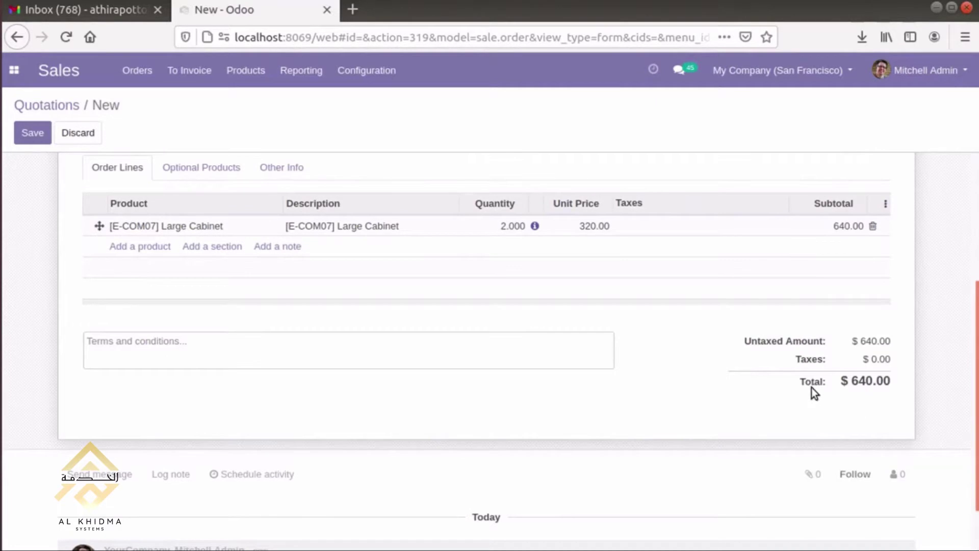
scroll(630, 357, "up", 4)
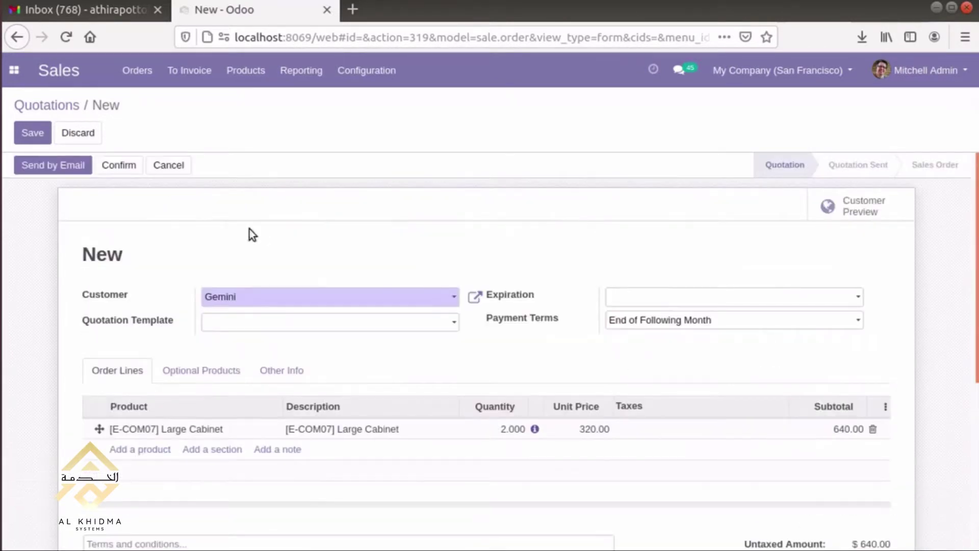
Confirm Gemini's $640.00 quotation as Sales Order S00101 and return to the Quotations list.
left_click(120, 166)
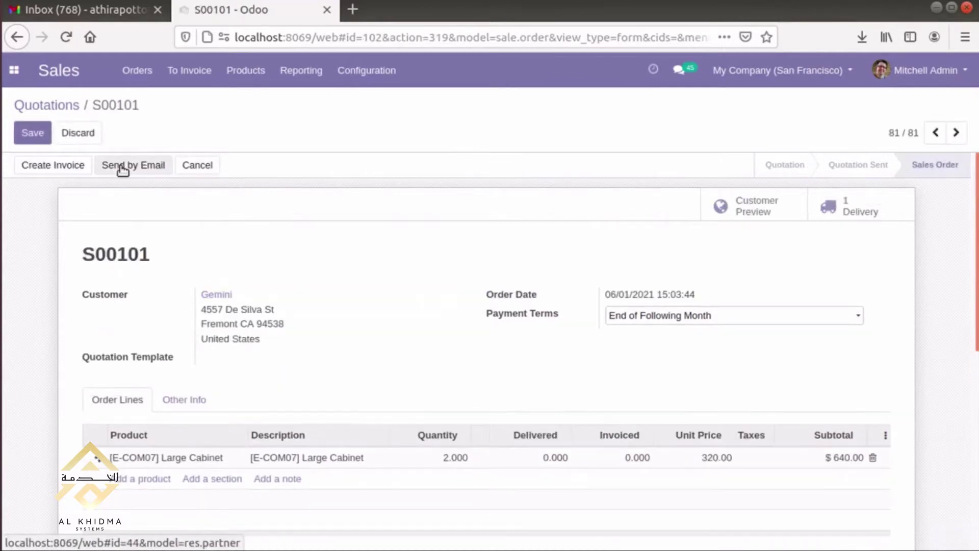
left_click(62, 102)
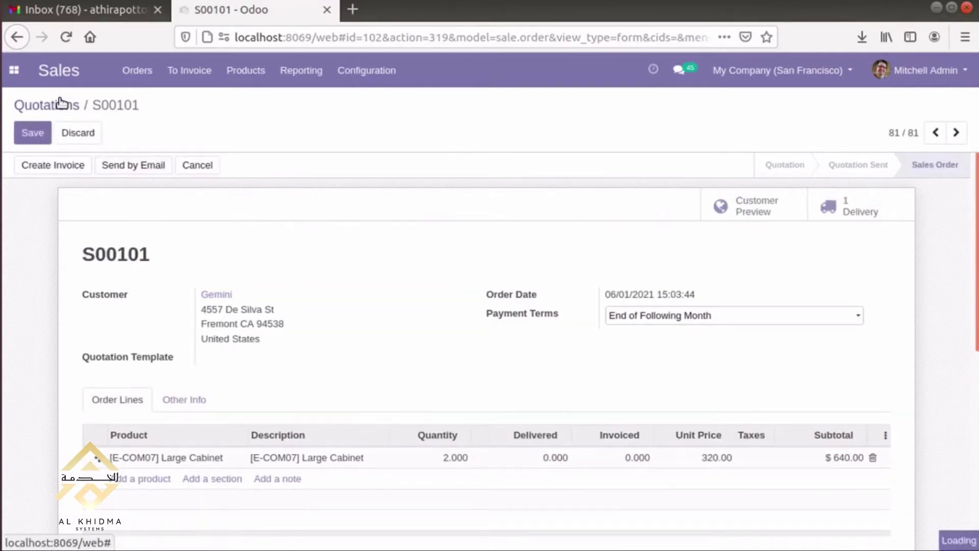